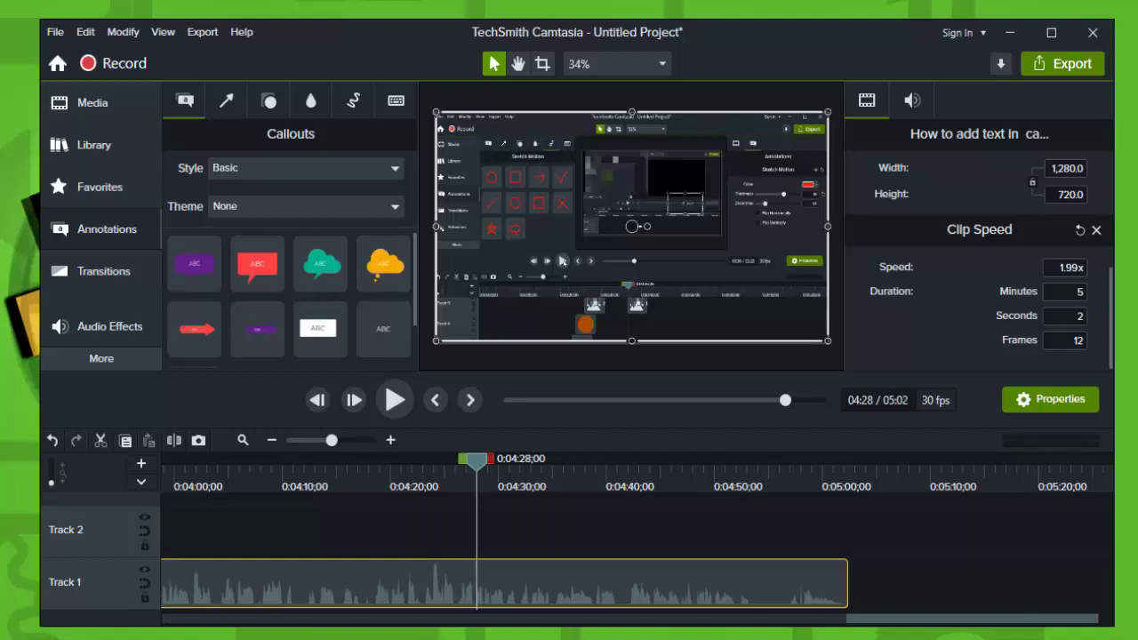
Delete the Clip Speed effect from the clip so the project runs 10:02 again.
click(93, 102)
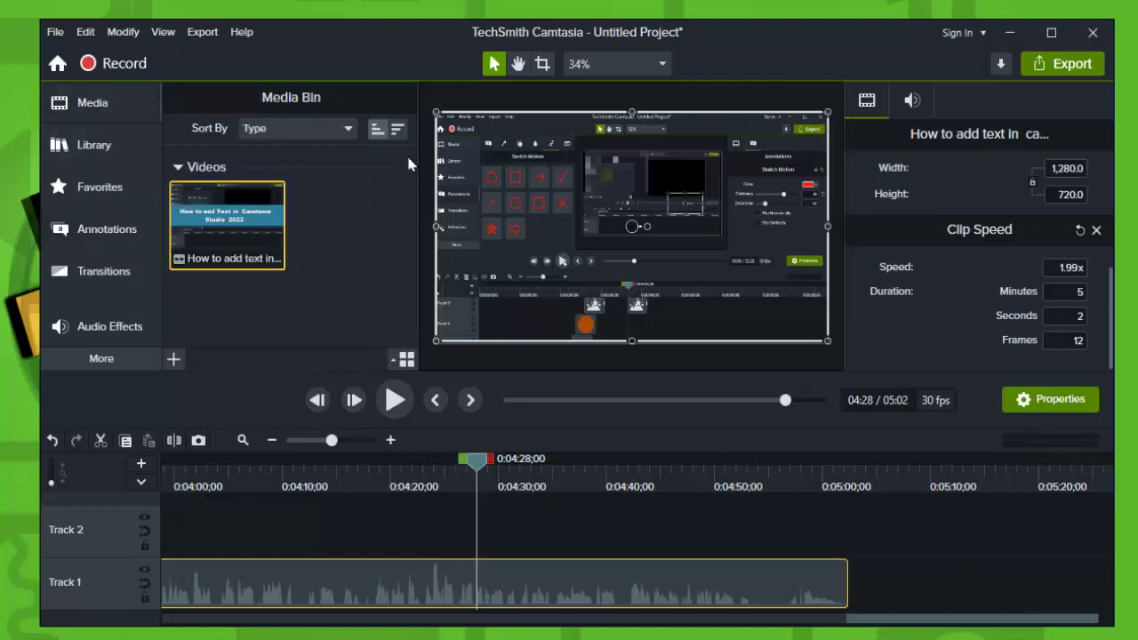
click(95, 242)
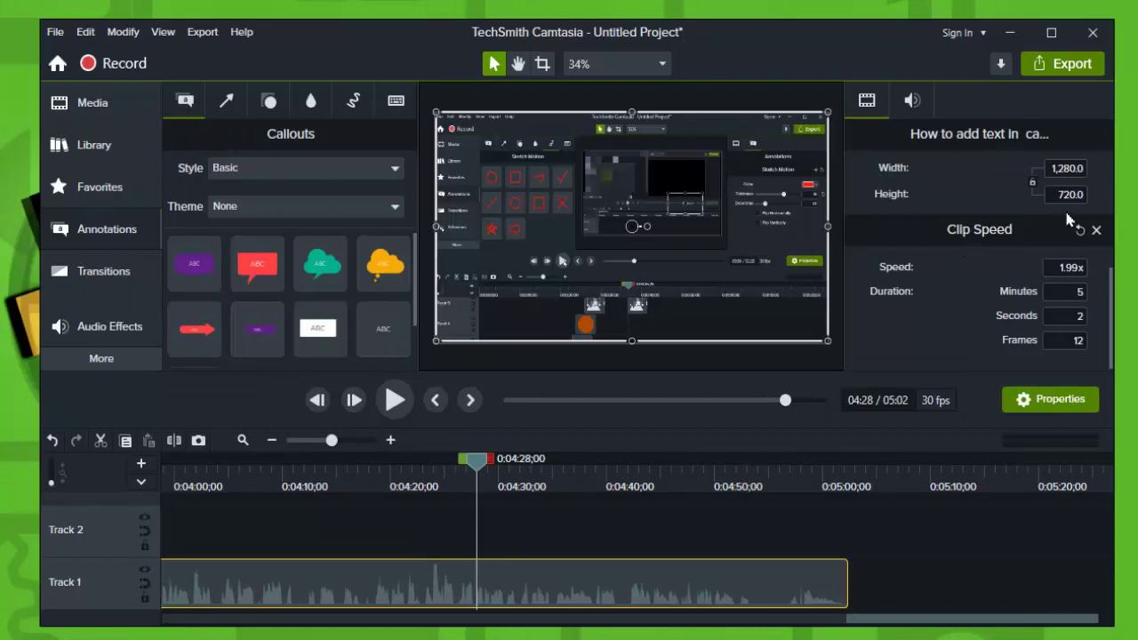
click(1097, 230)
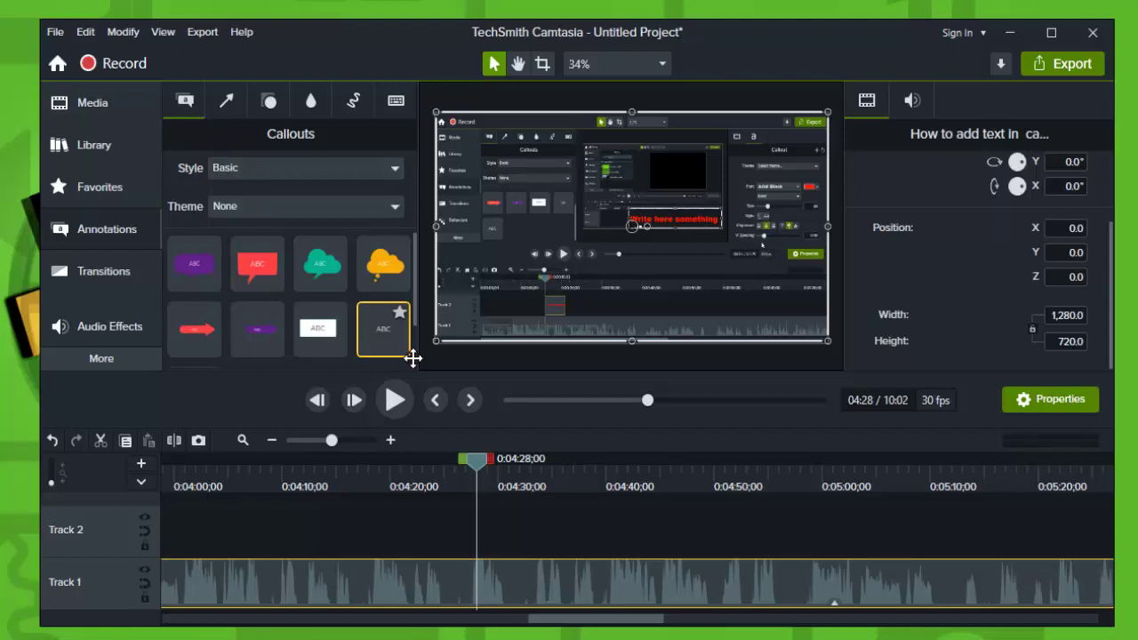
Add a plain ABC text callout and set its font to Barlow Condensed Black.
click(389, 333)
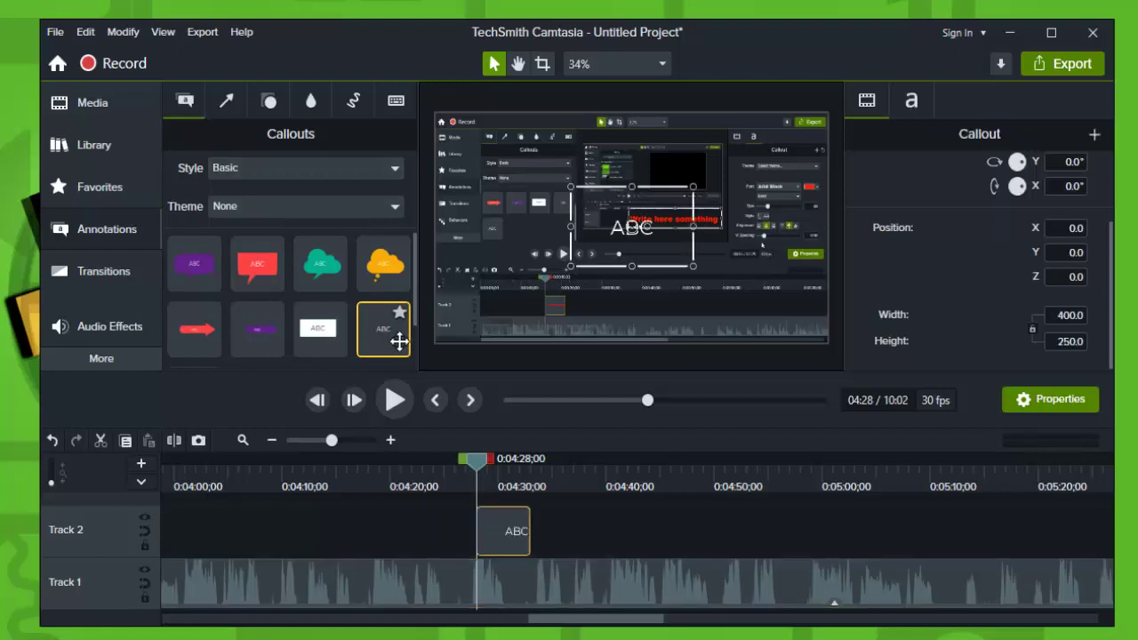
double_click(630, 233)
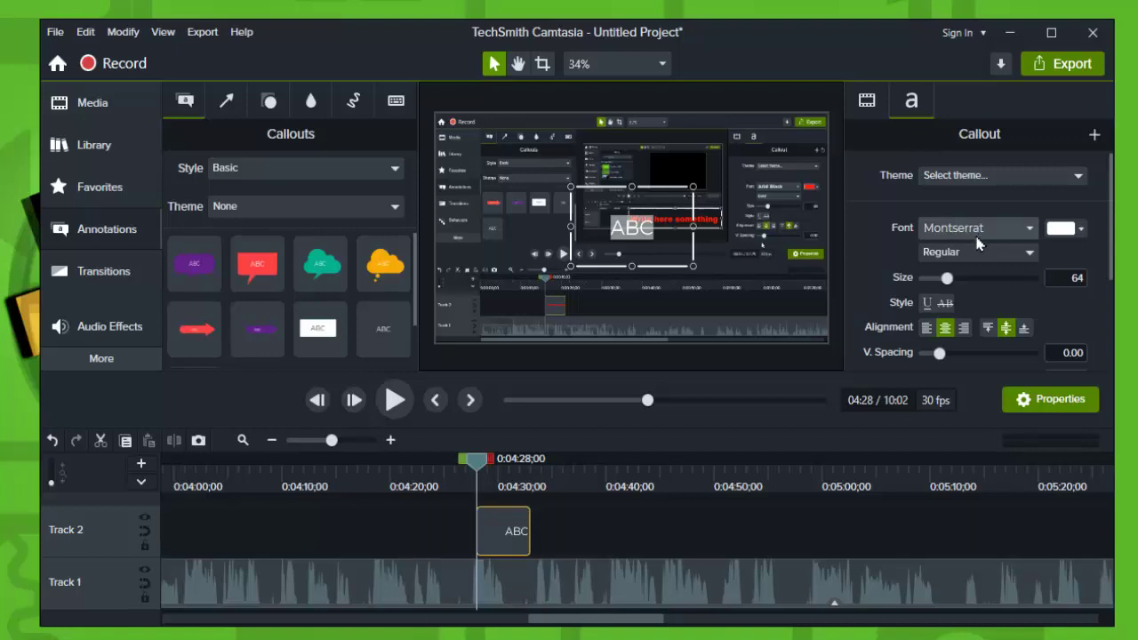
click(969, 233)
scroll(987, 378, down, 3)
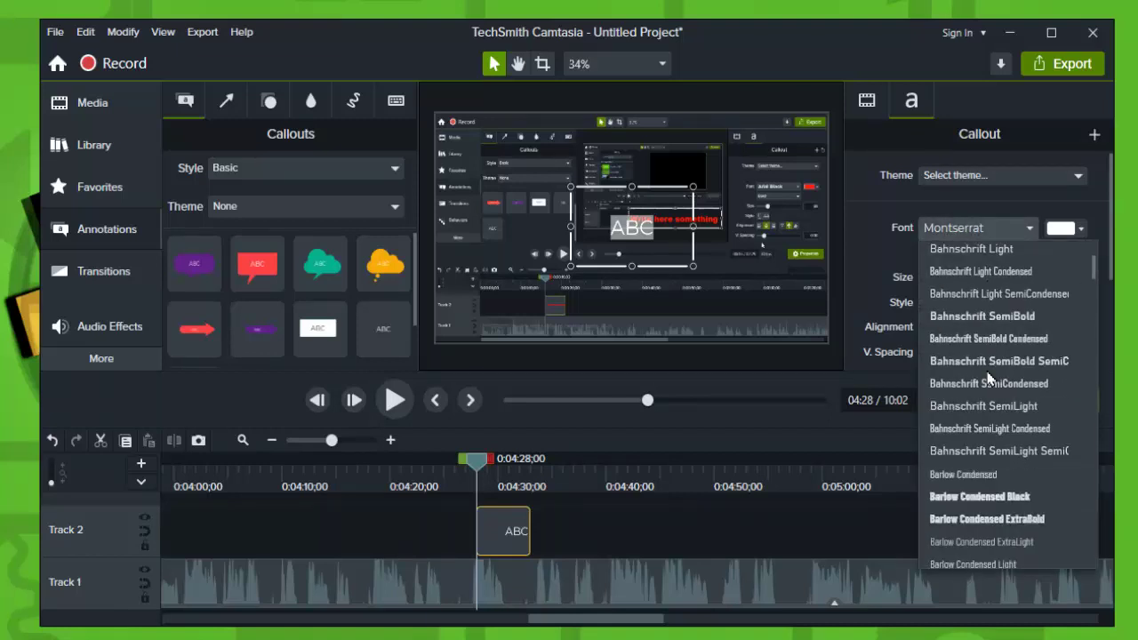
scroll(987, 378, down, 5)
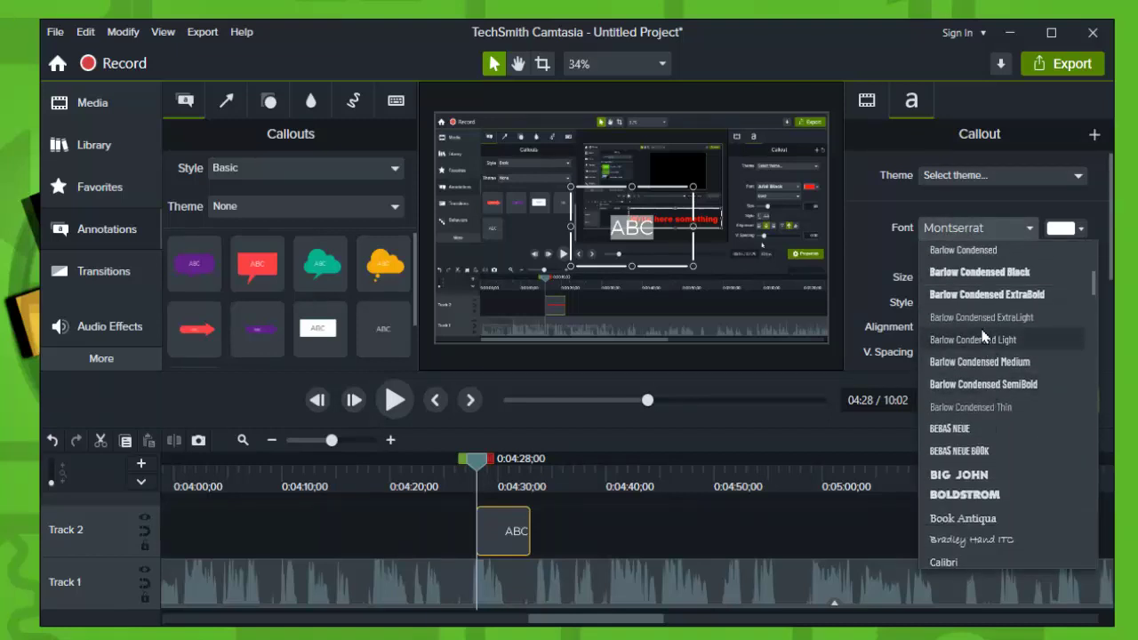
key(Escape)
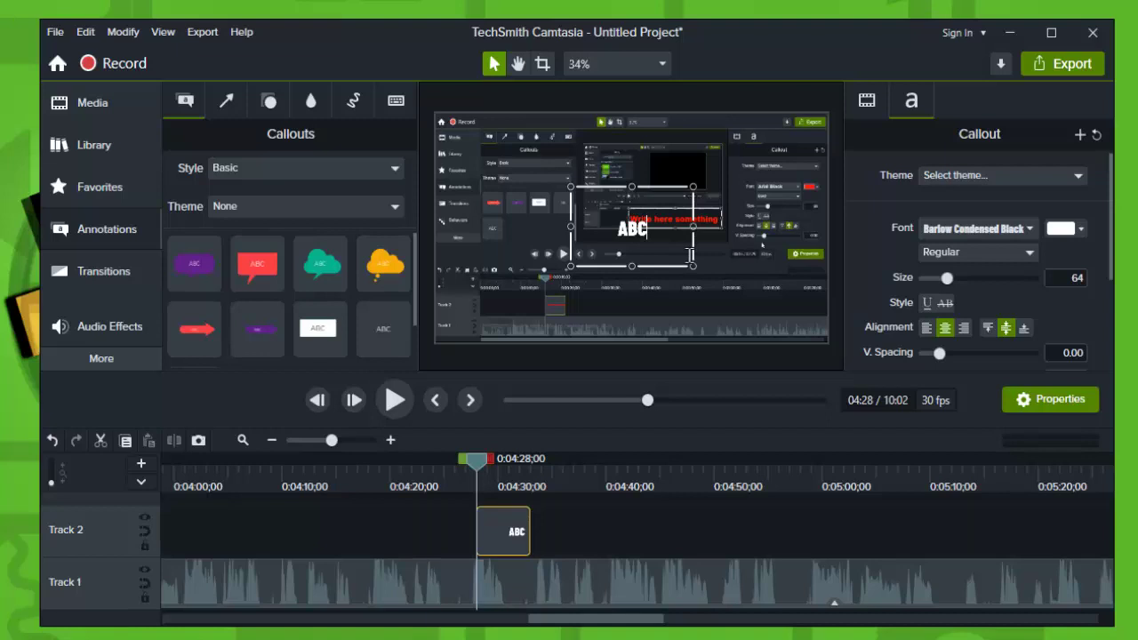
click(974, 228)
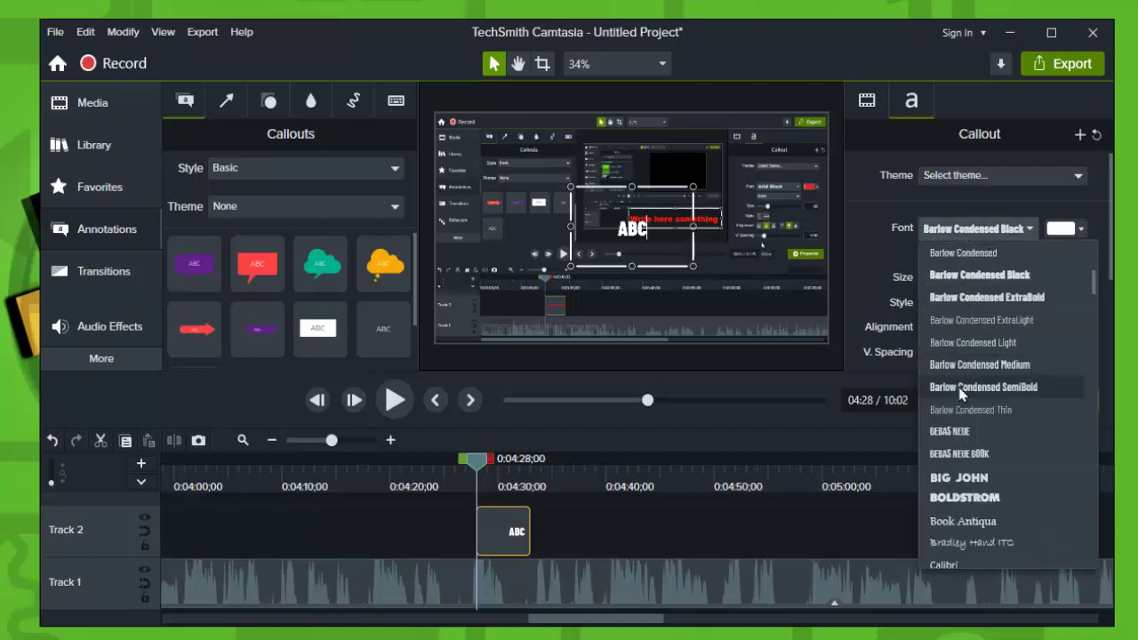
click(978, 480)
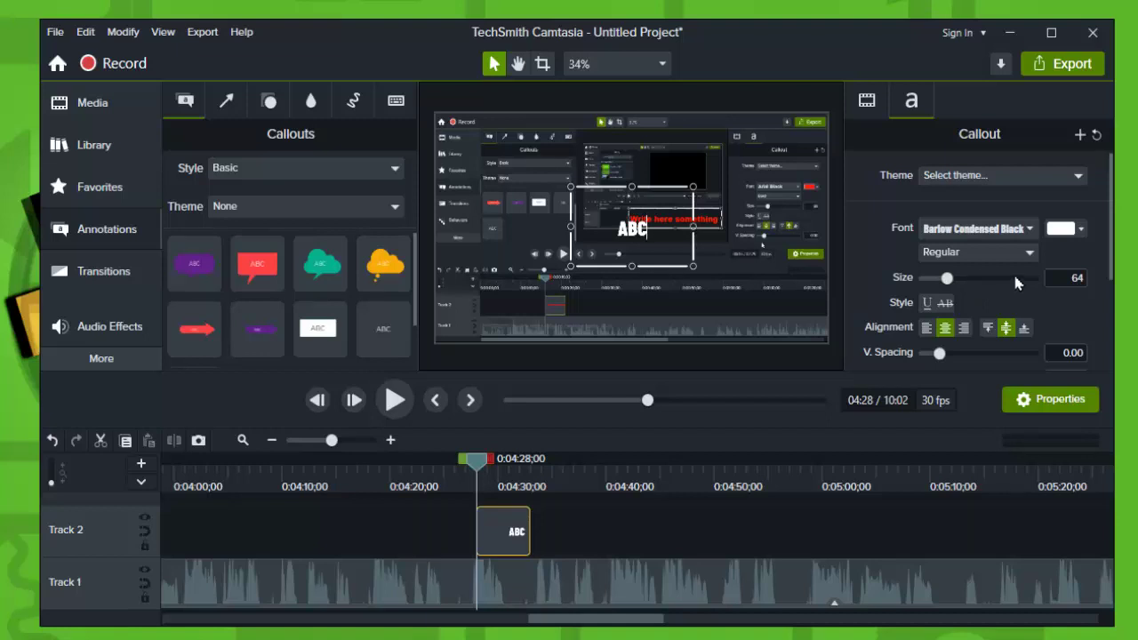
Enlarge the callout text to size 239 and switch to the 1001 Fonts browser.
click(974, 233)
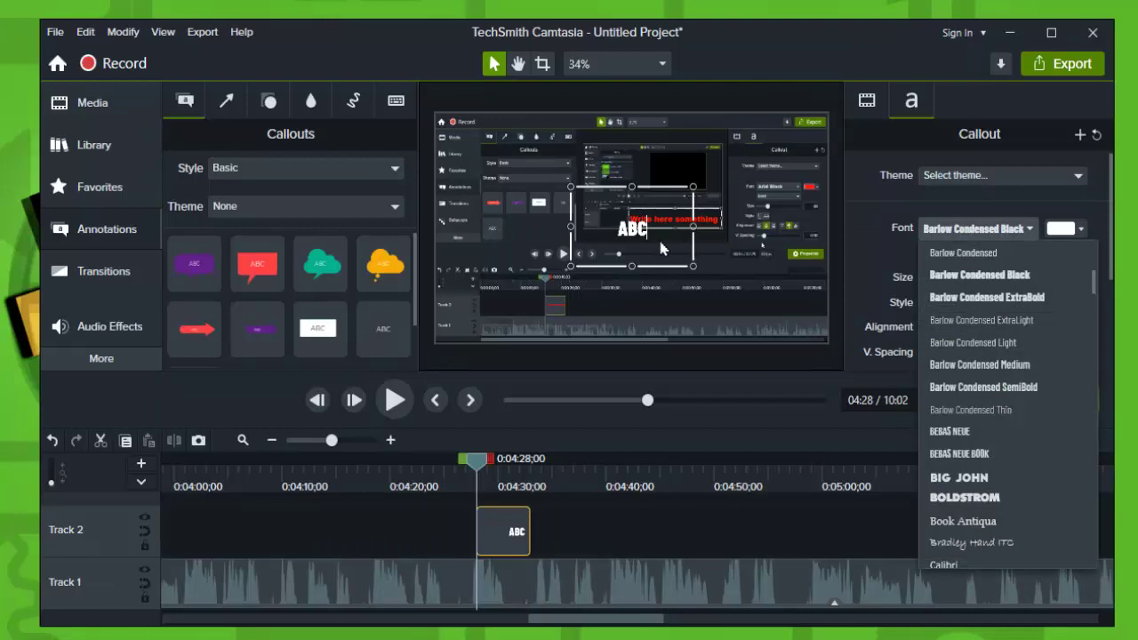
click(929, 276)
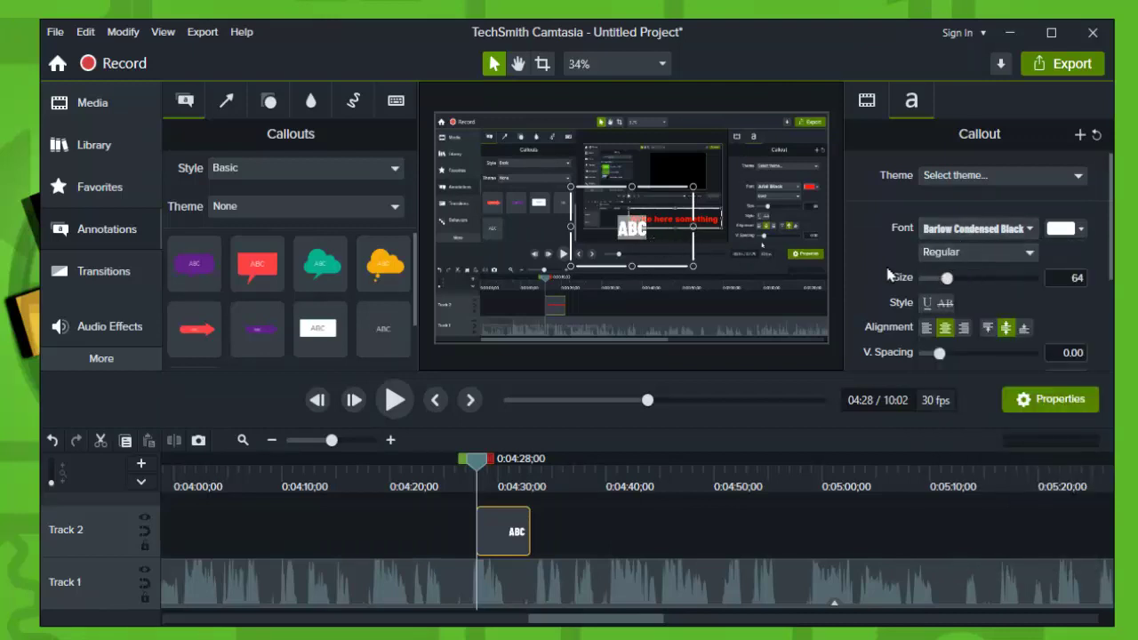
drag(944, 279, 1024, 283)
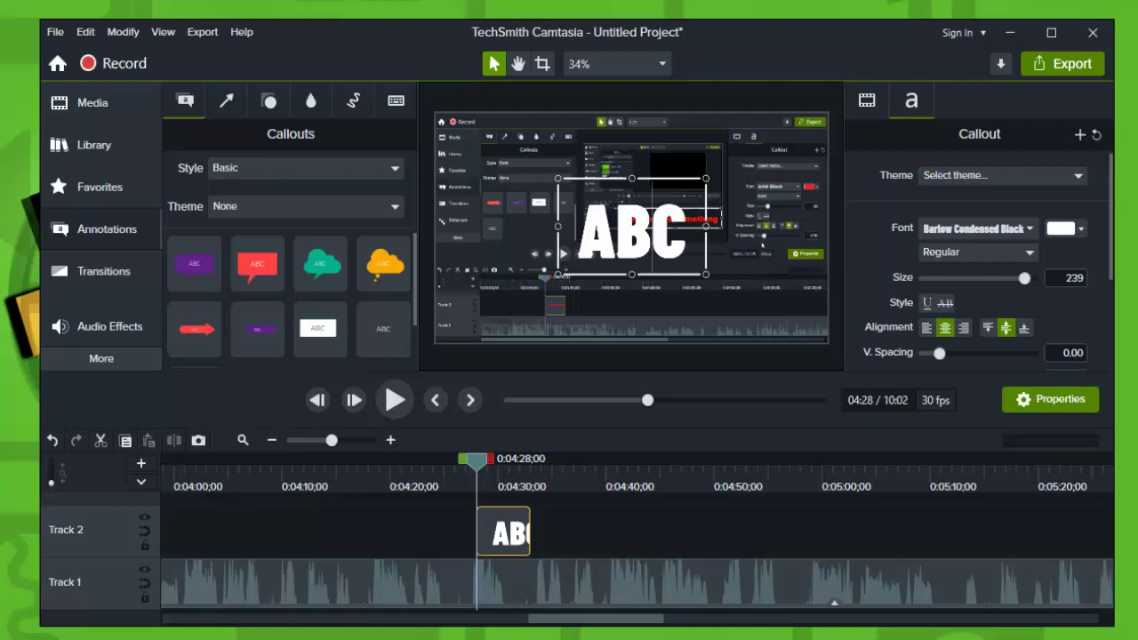
key(alt+Tab)
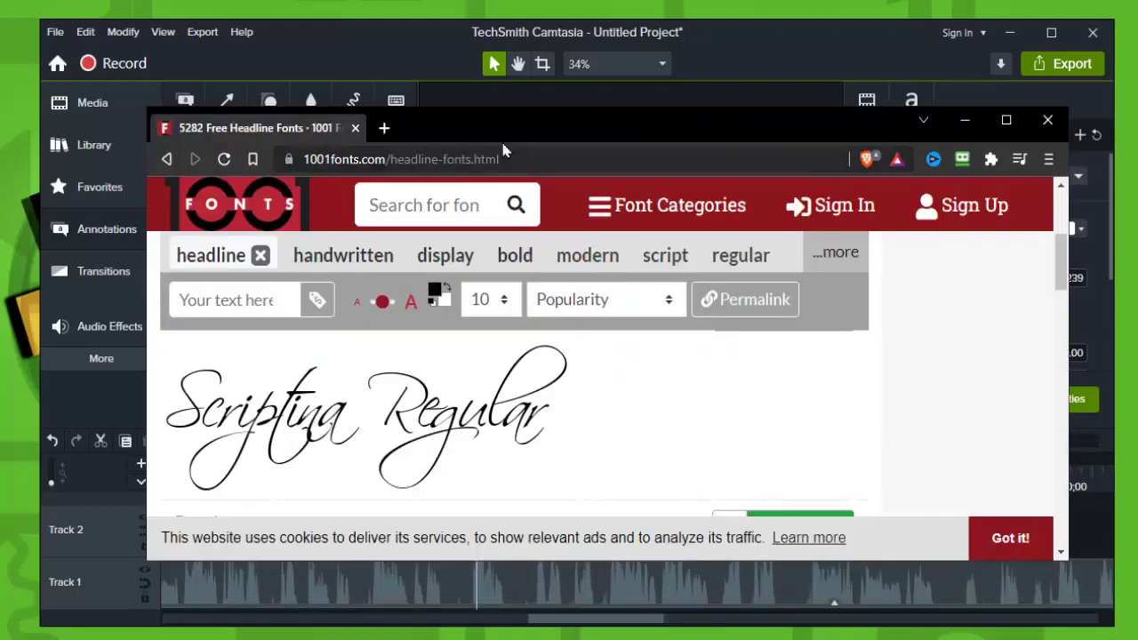
Drag the browser's top edge upward so the 1001 Fonts headline listing shows taller.
drag(759, 120, 758, 31)
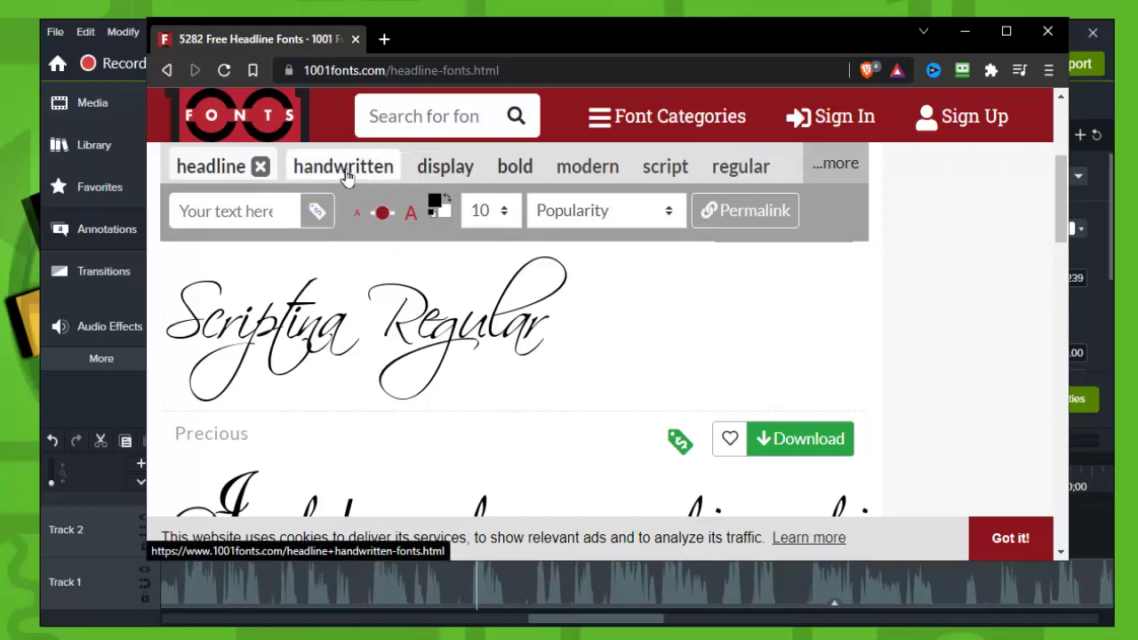
Try the modern and handwritten tag filters and limit results to fonts free for commercial use.
click(597, 173)
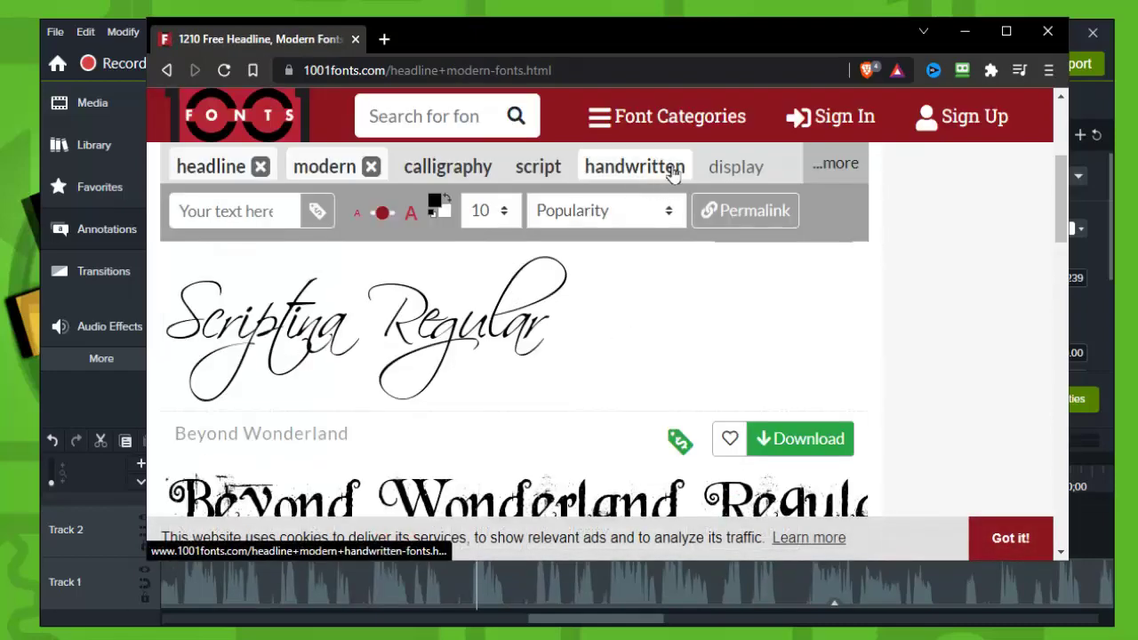
click(673, 175)
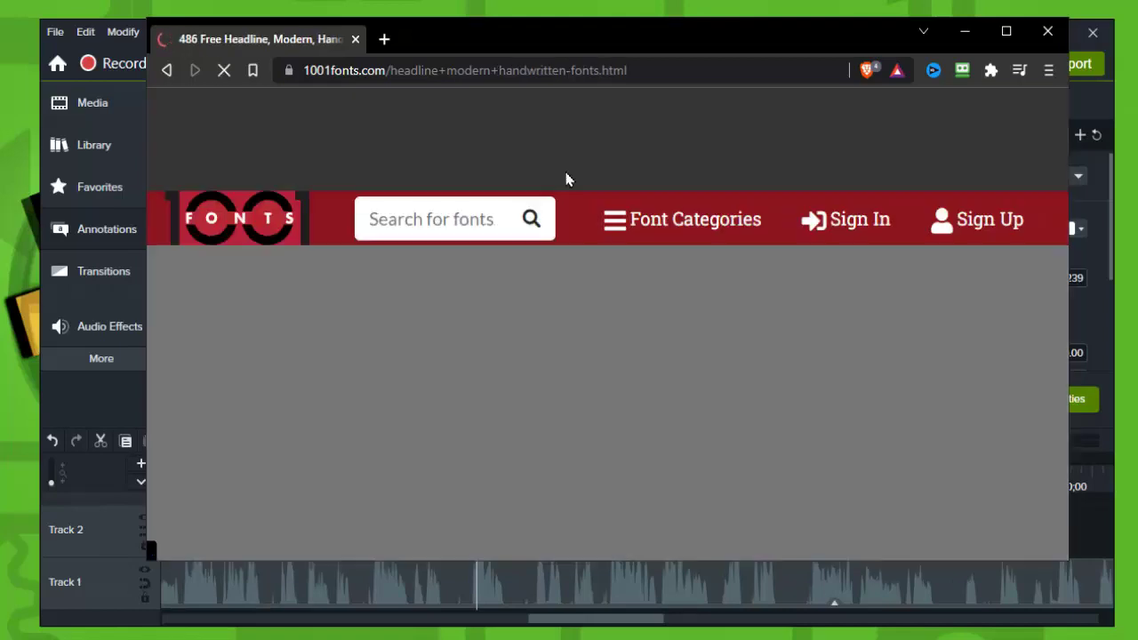
scroll(490, 371, down, 3)
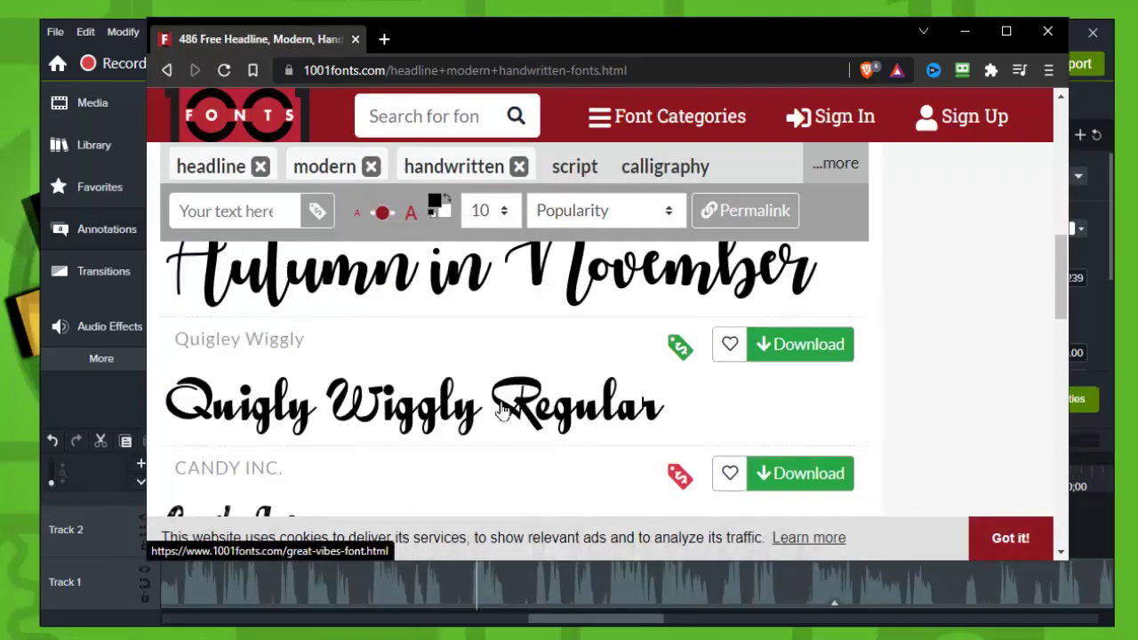
scroll(489, 371, up, 3)
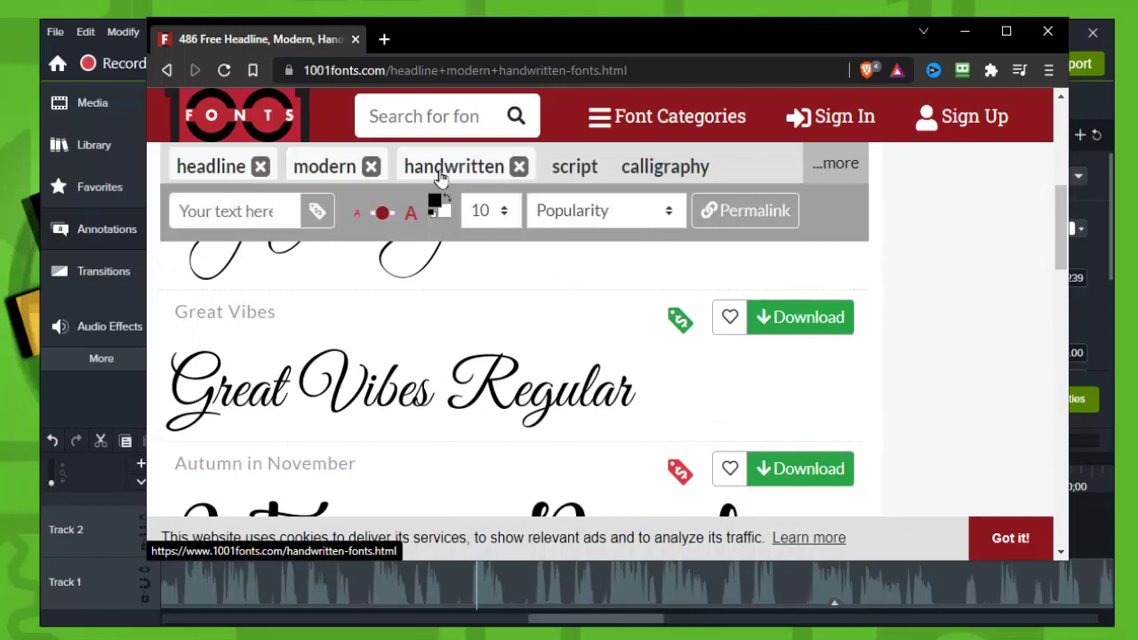
click(371, 166)
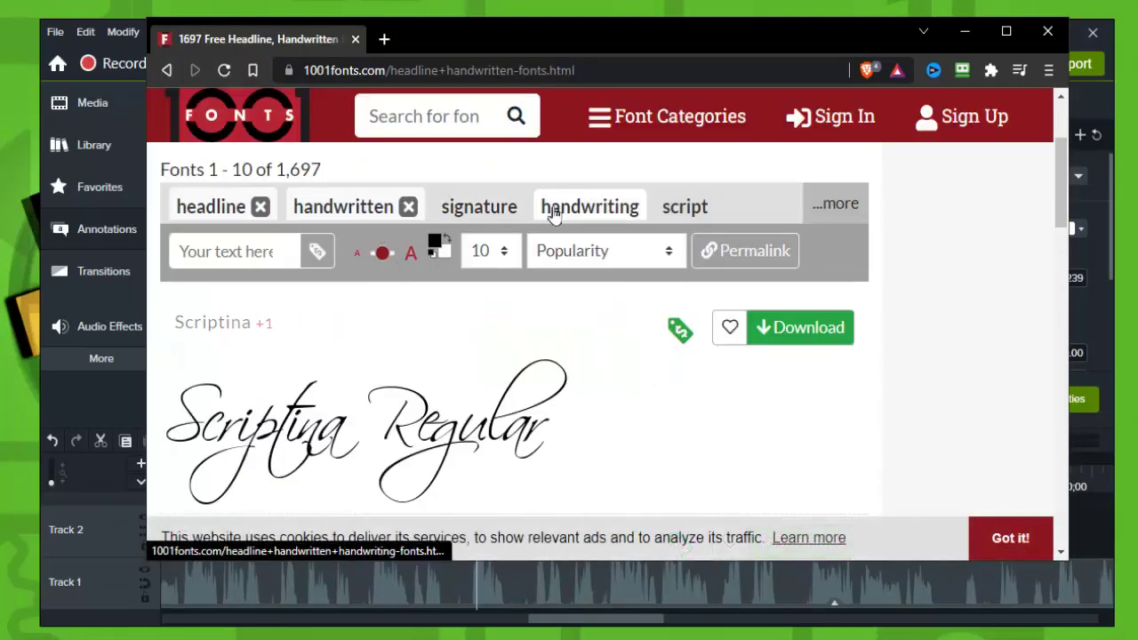
click(320, 253)
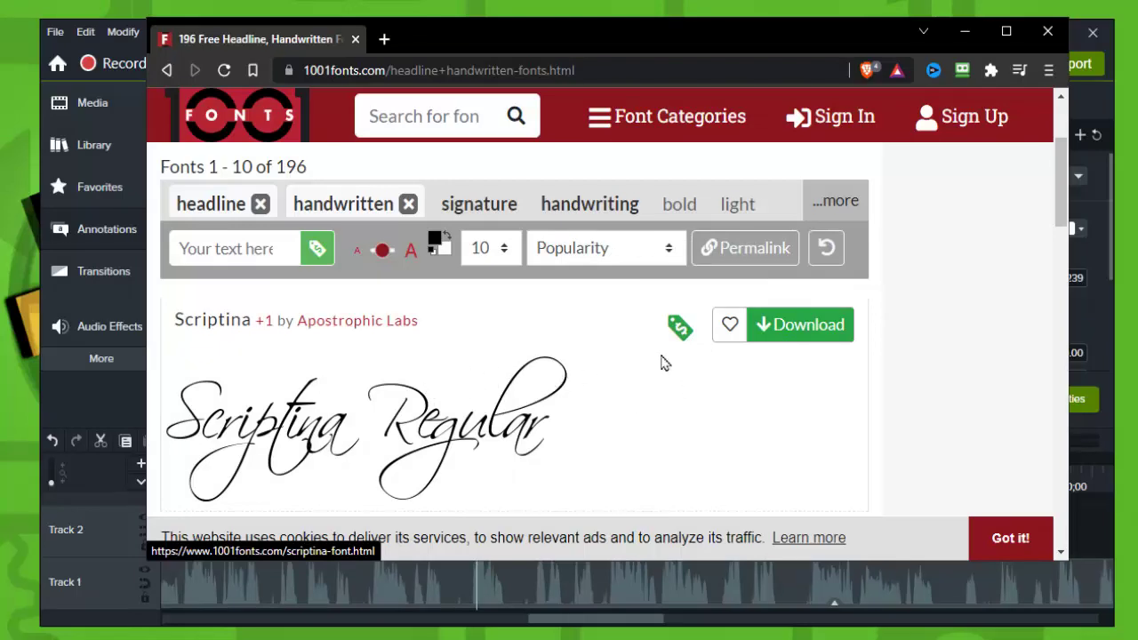
scroll(694, 348, down, 3)
scroll(678, 414, down, 8)
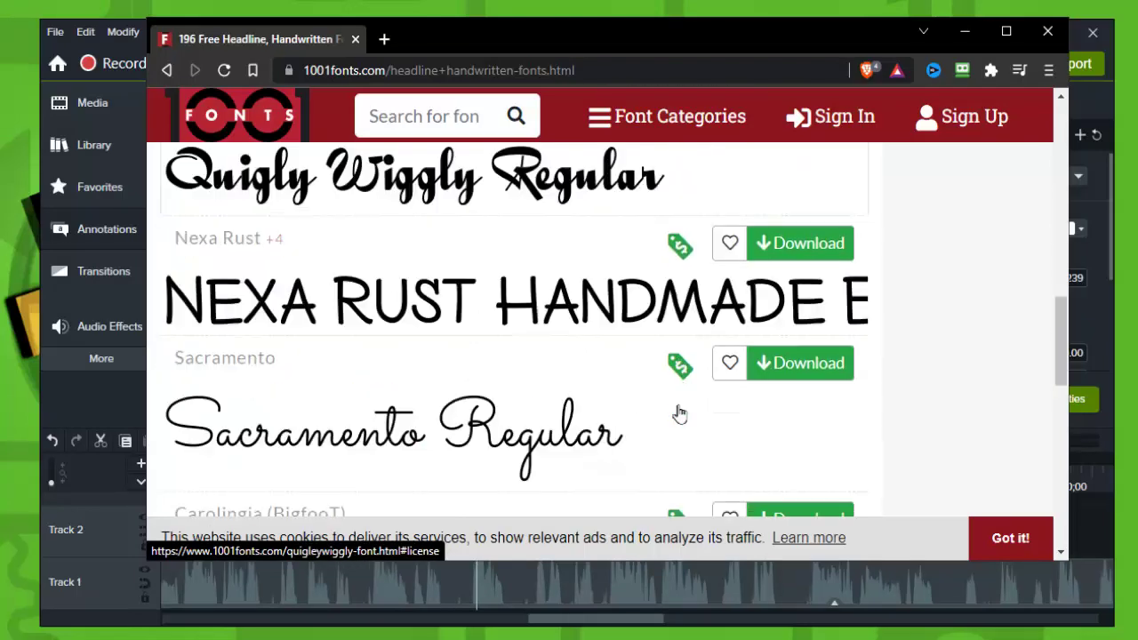
scroll(653, 373, up, 3)
scroll(650, 362, down, 10)
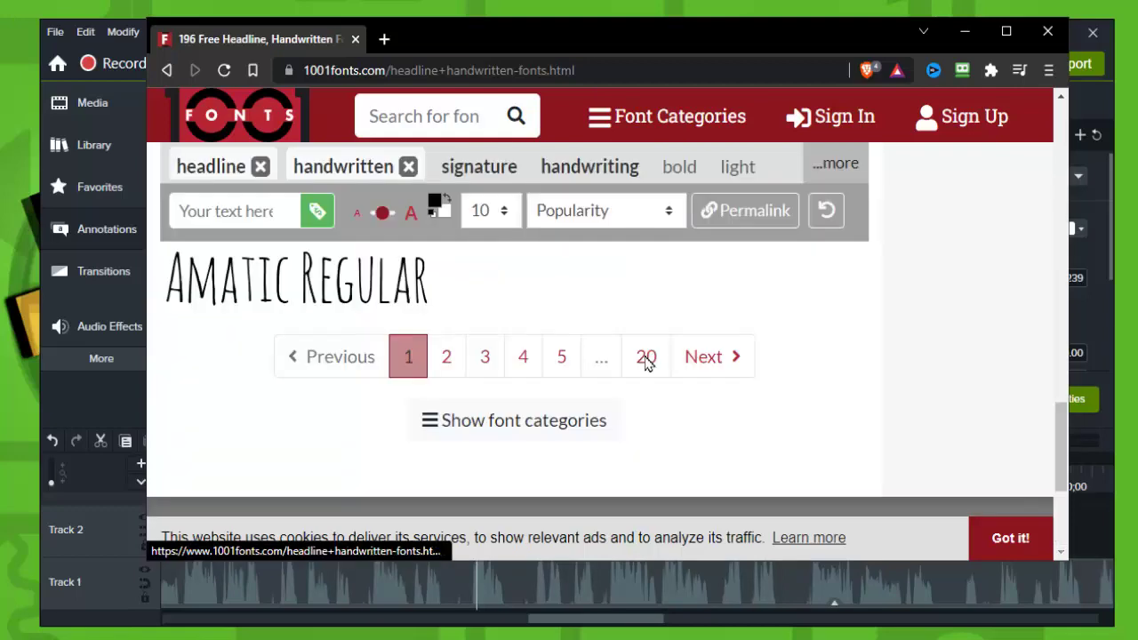
scroll(650, 362, up, 12)
scroll(650, 362, up, 5)
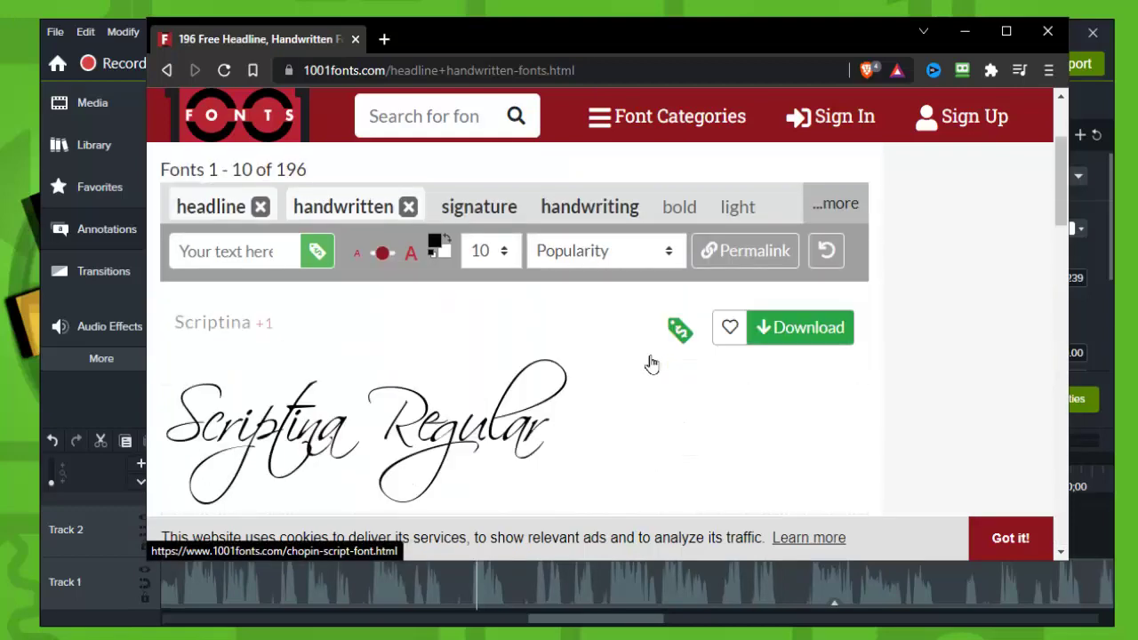
Filter to display fonts and download Beyond Wonderland, moving the archive out of the browser.
click(408, 384)
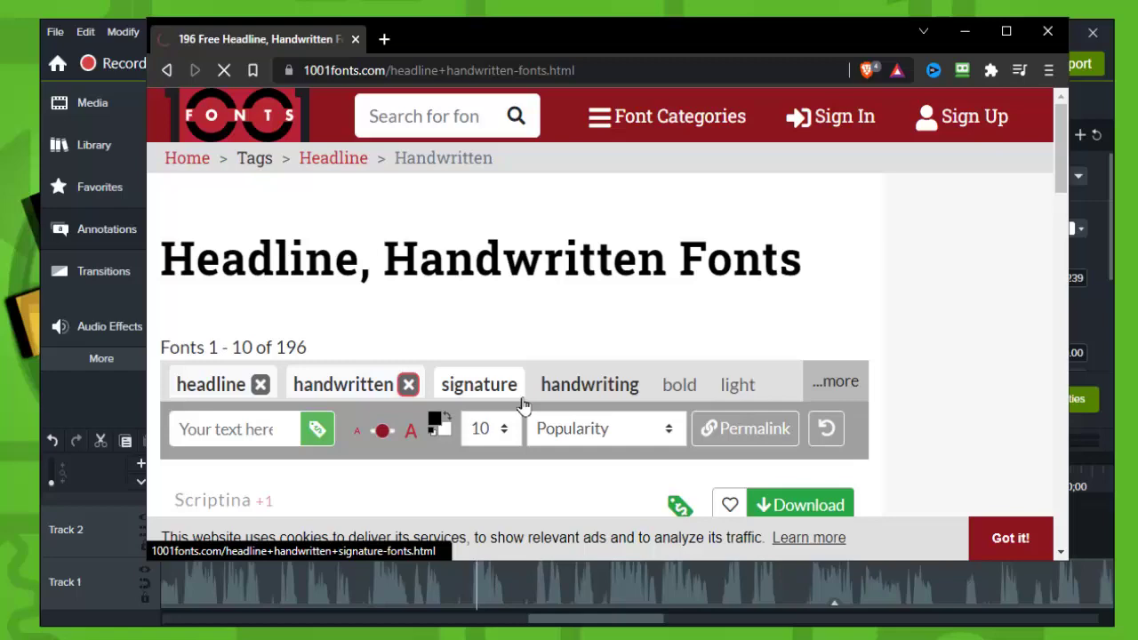
scroll(521, 401, down, 5)
scroll(523, 405, down, 12)
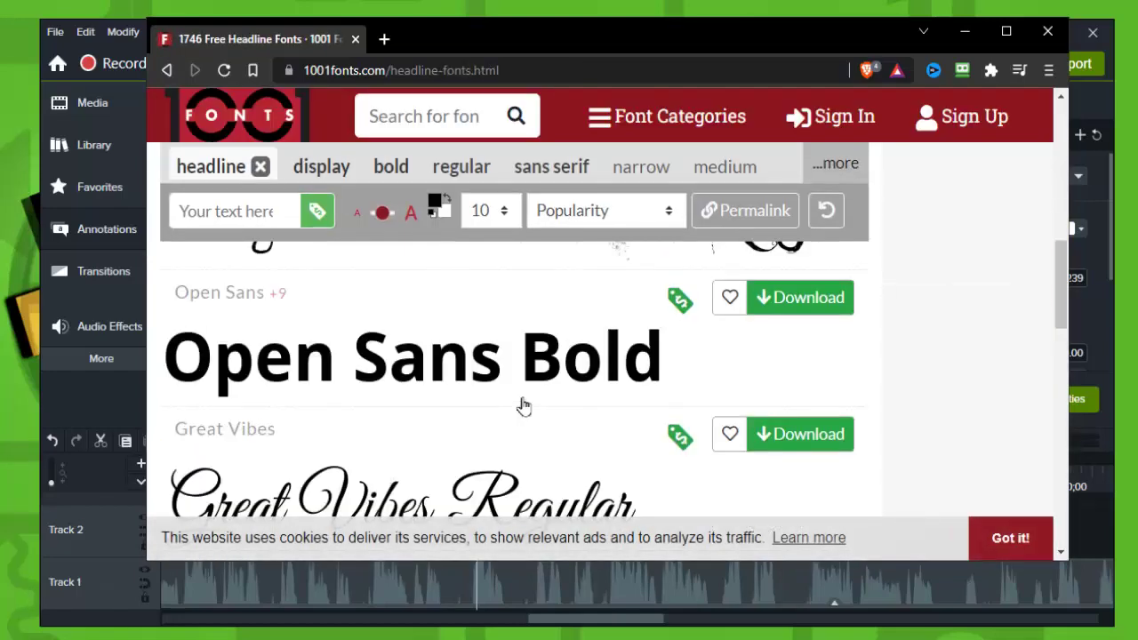
scroll(523, 405, up, 15)
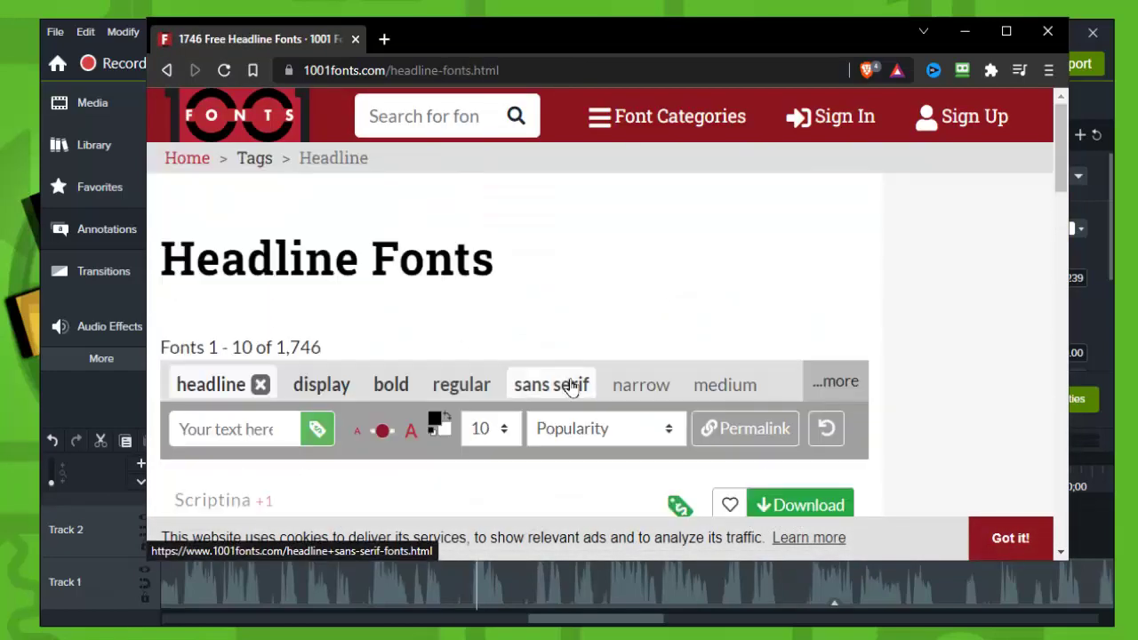
click(346, 387)
scroll(370, 408, down, 6)
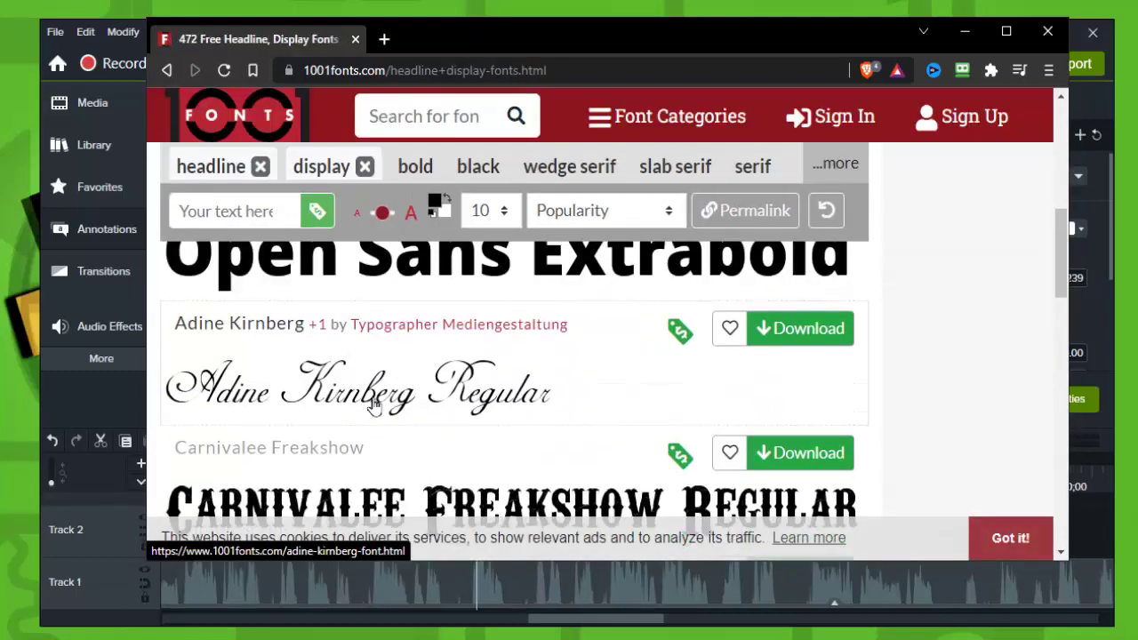
scroll(374, 405, up, 6)
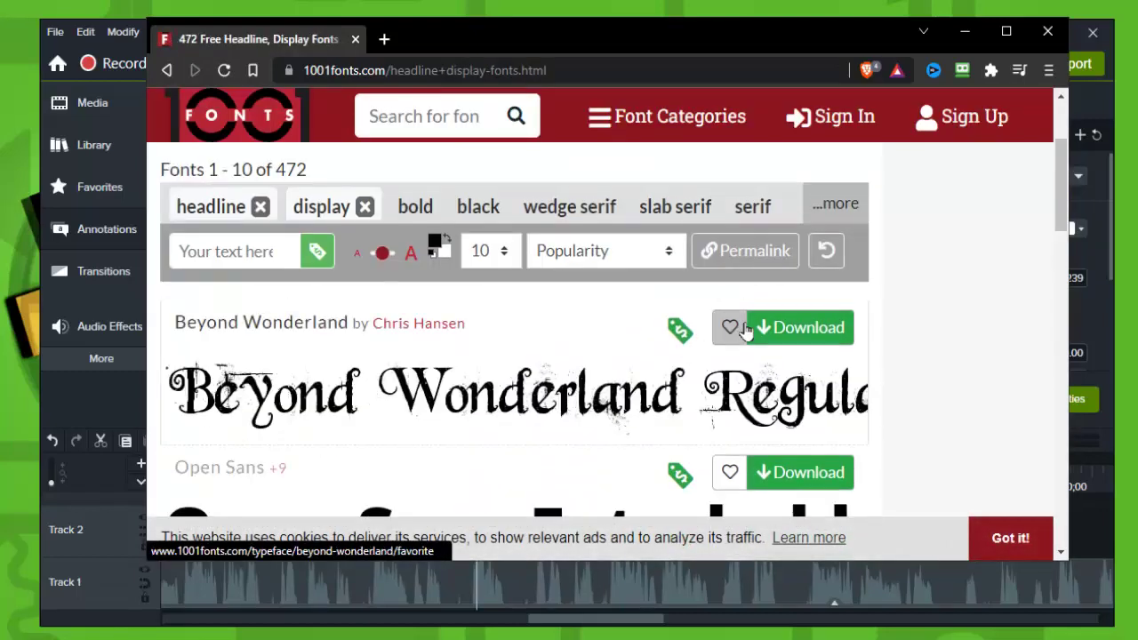
click(798, 336)
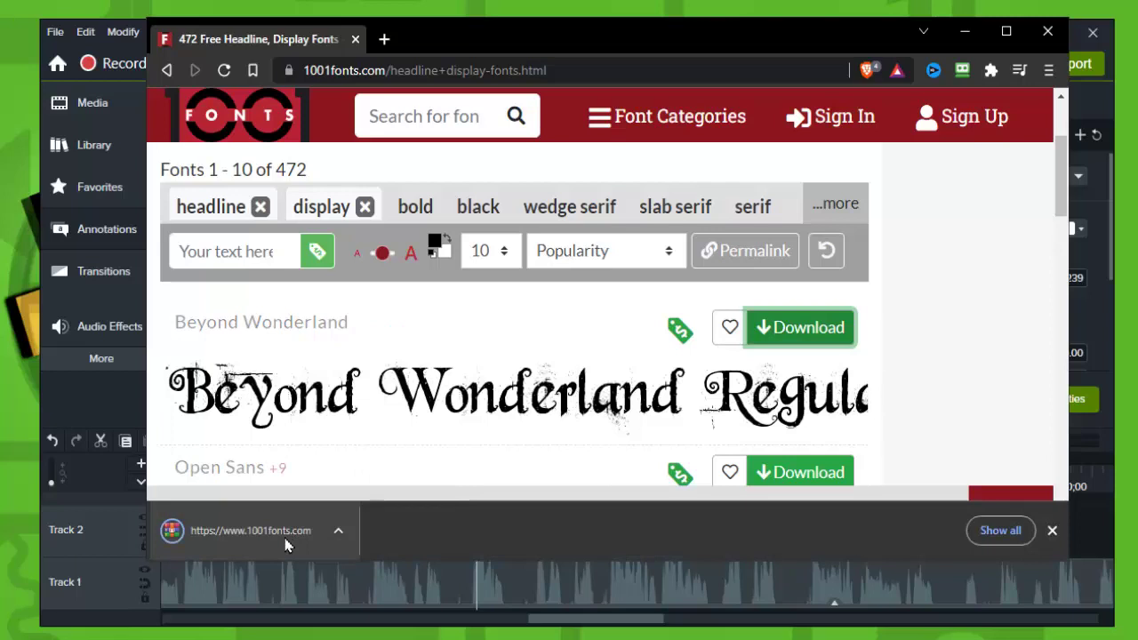
drag(283, 546, 238, 133)
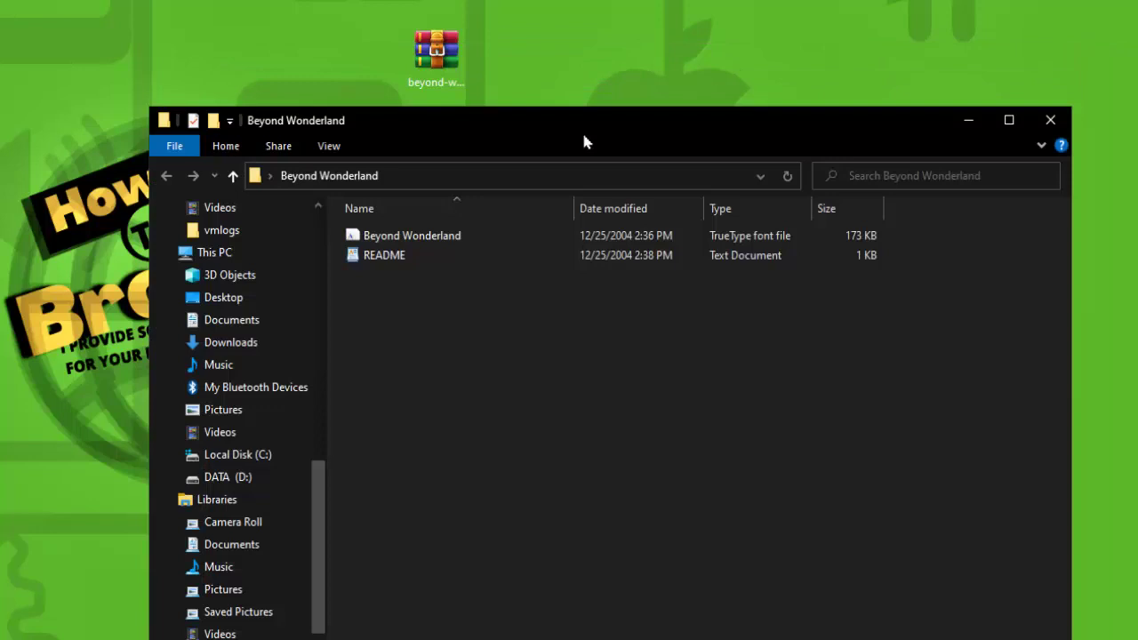
Move the extracted Beyond Wonderland folder window into view.
drag(585, 140, 616, 210)
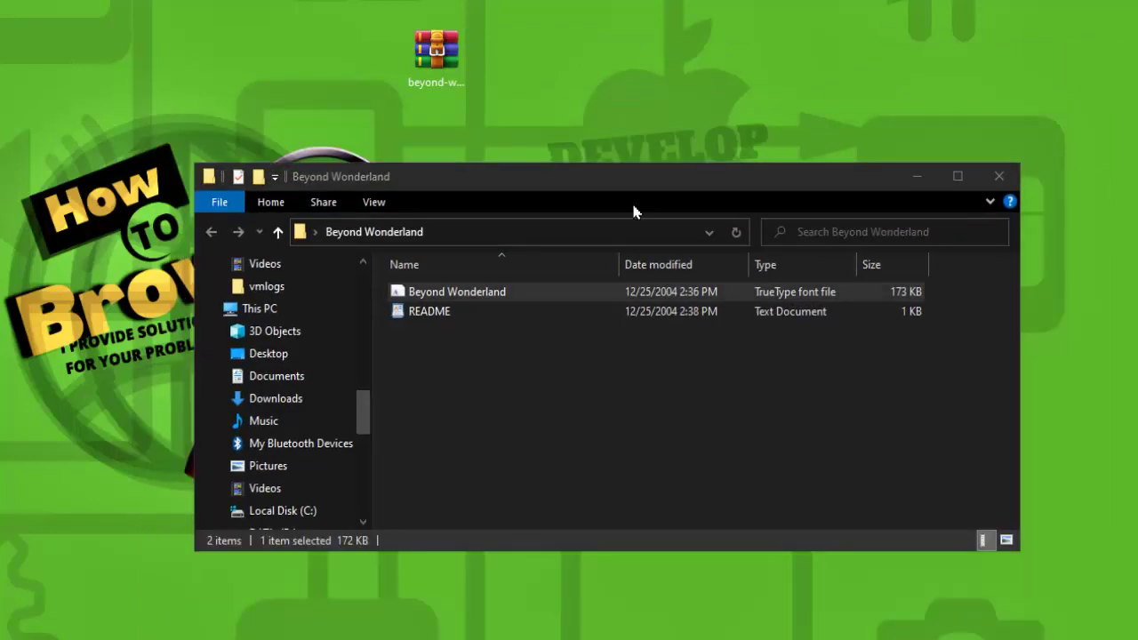
Install Beyond Wonderland from its Font Viewer preview, then close the preview.
double_click(528, 304)
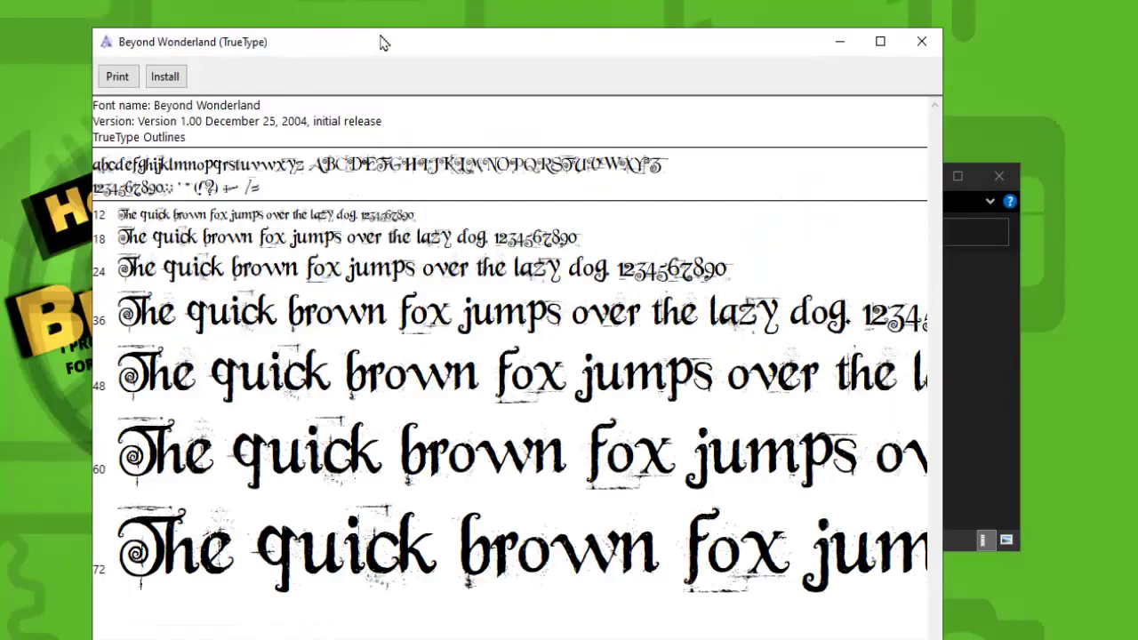
drag(382, 42, 380, 15)
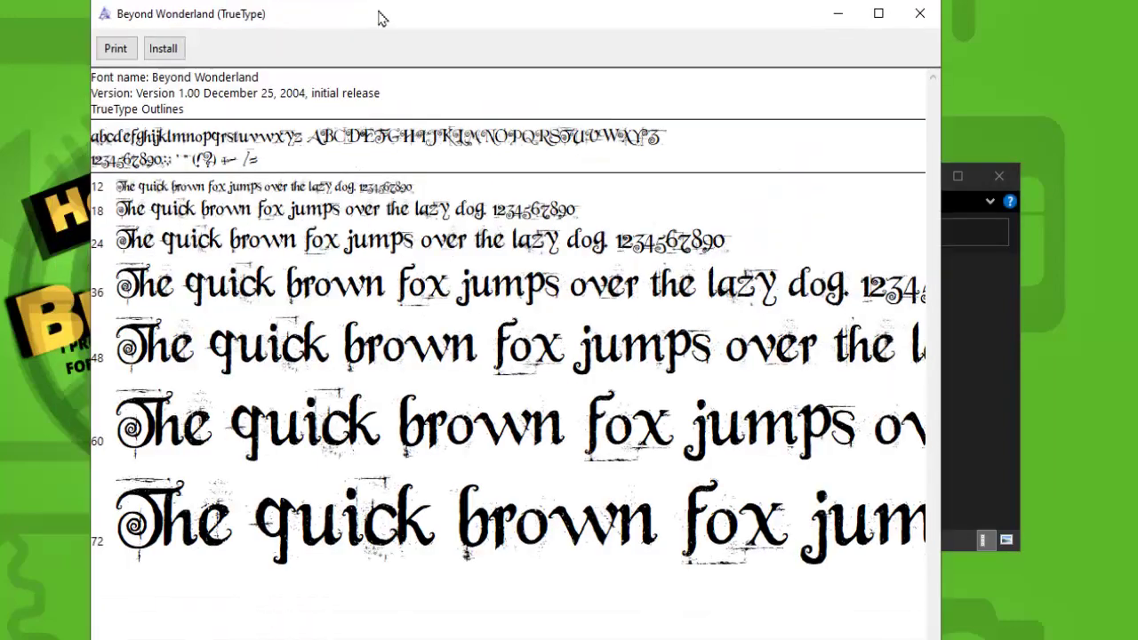
click(167, 54)
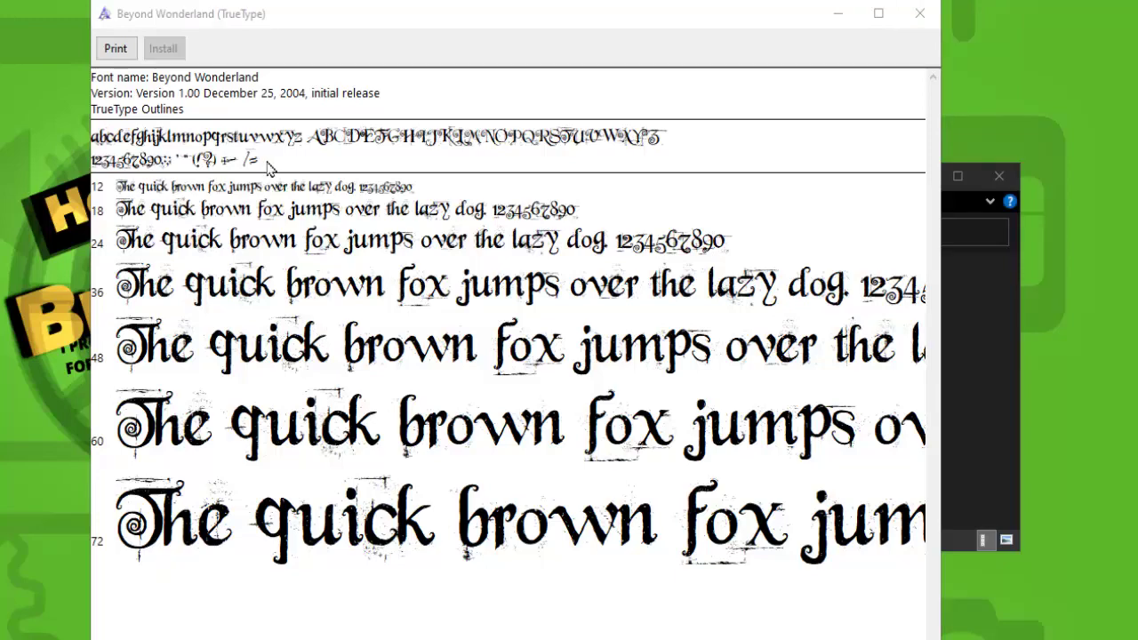
click(920, 13)
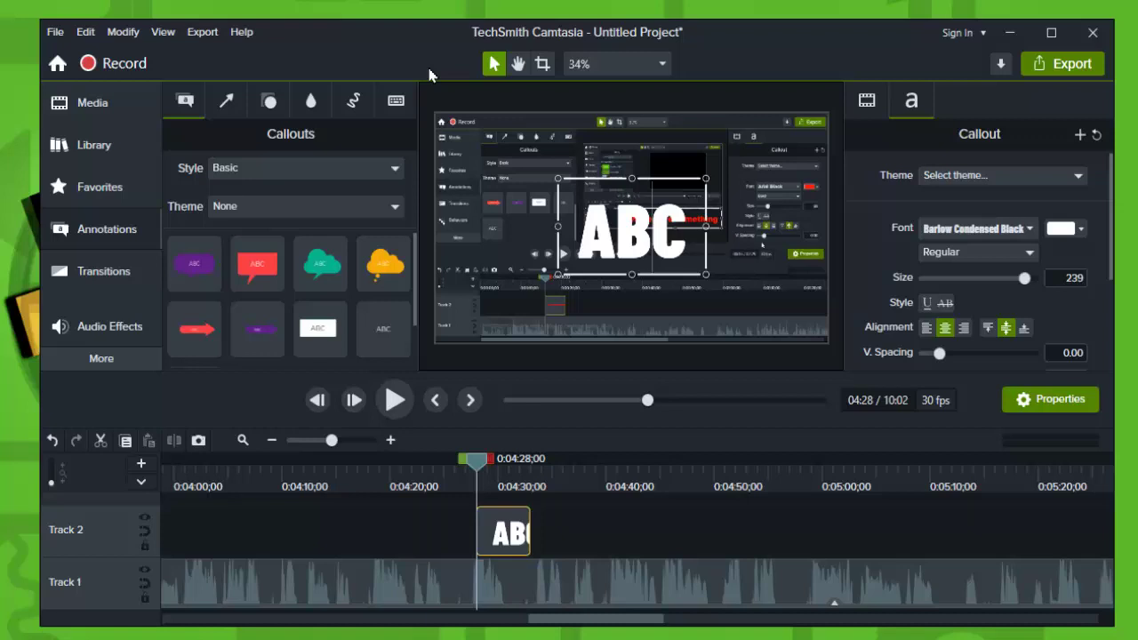
Quit Camtasia without saving, relaunch it, and show the Annotations callouts gallery.
click(1093, 32)
click(632, 380)
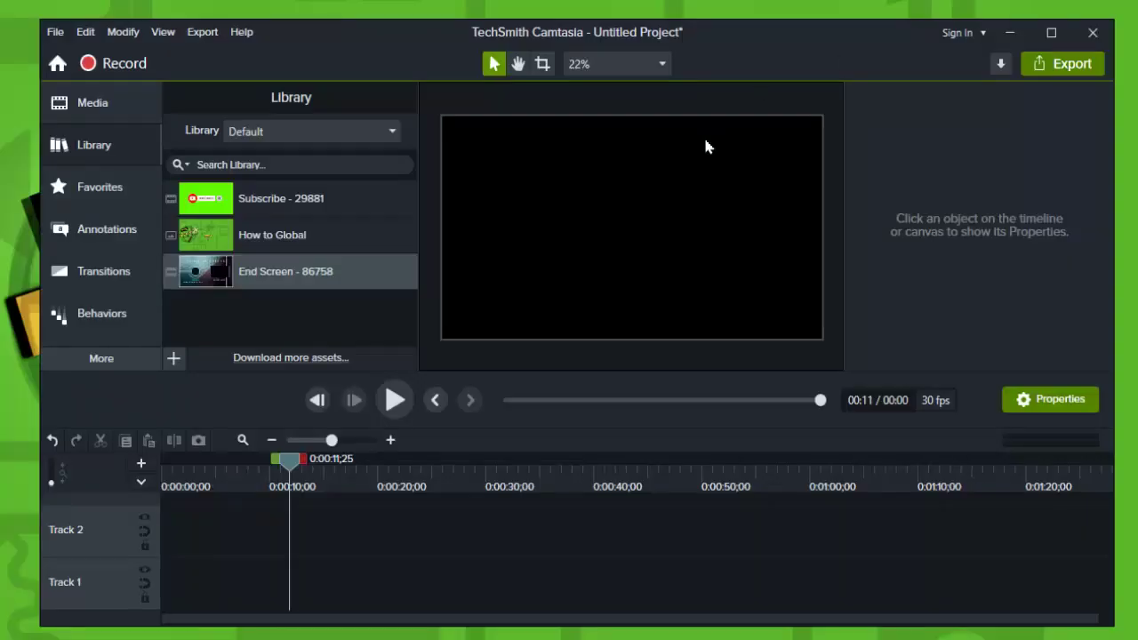
click(98, 187)
click(106, 233)
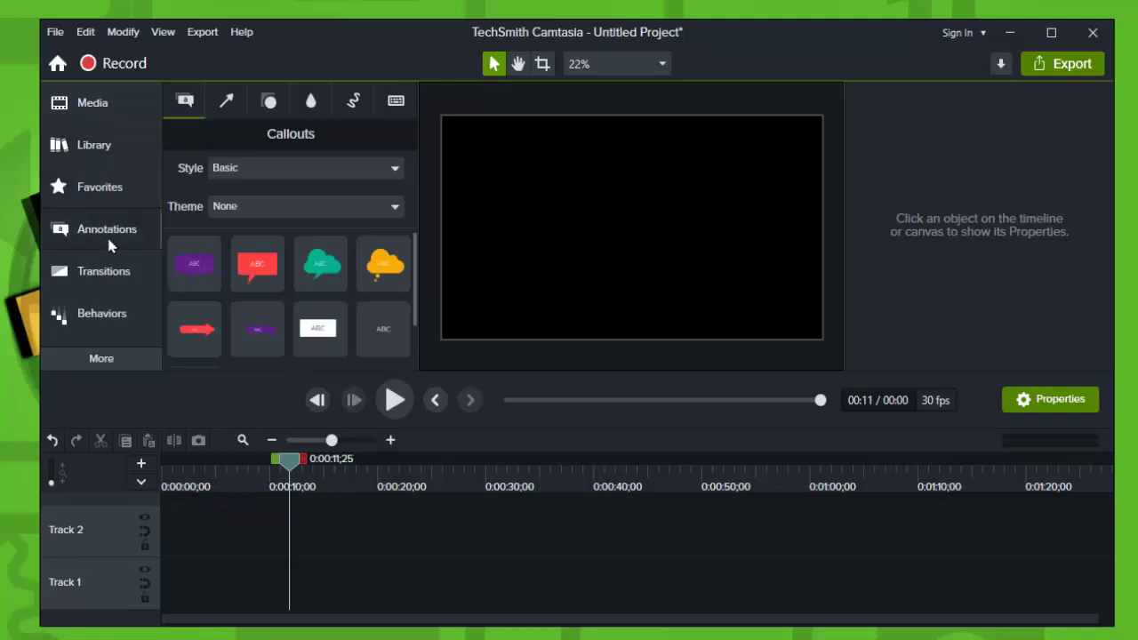
Add a plain ABC text callout at the playhead and enlarge its text to size 256.
double_click(376, 345)
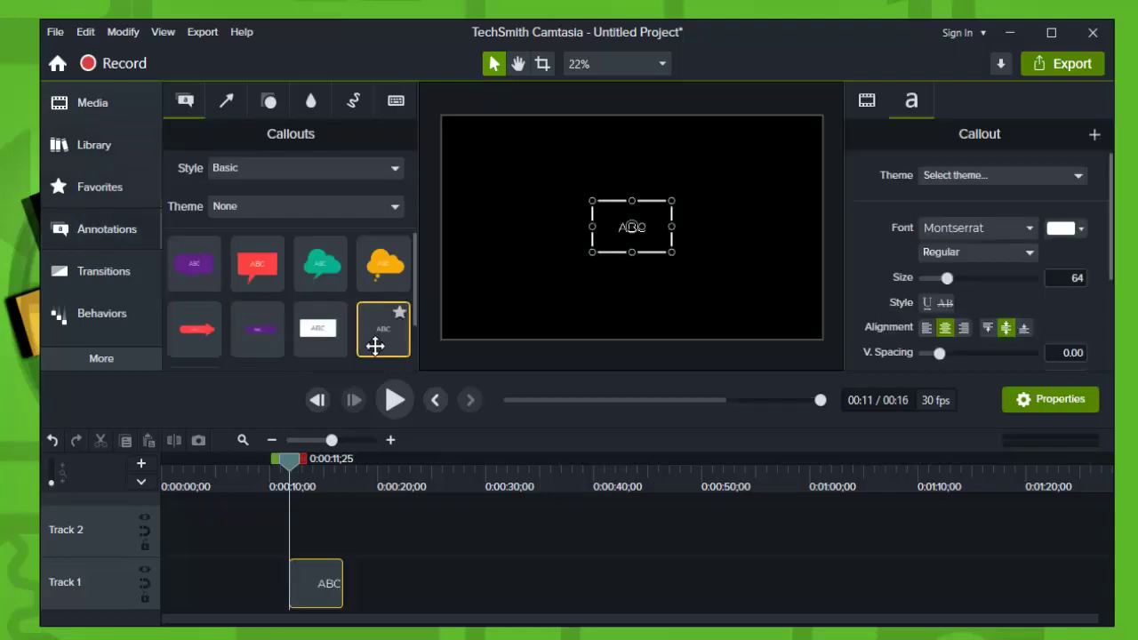
double_click(632, 233)
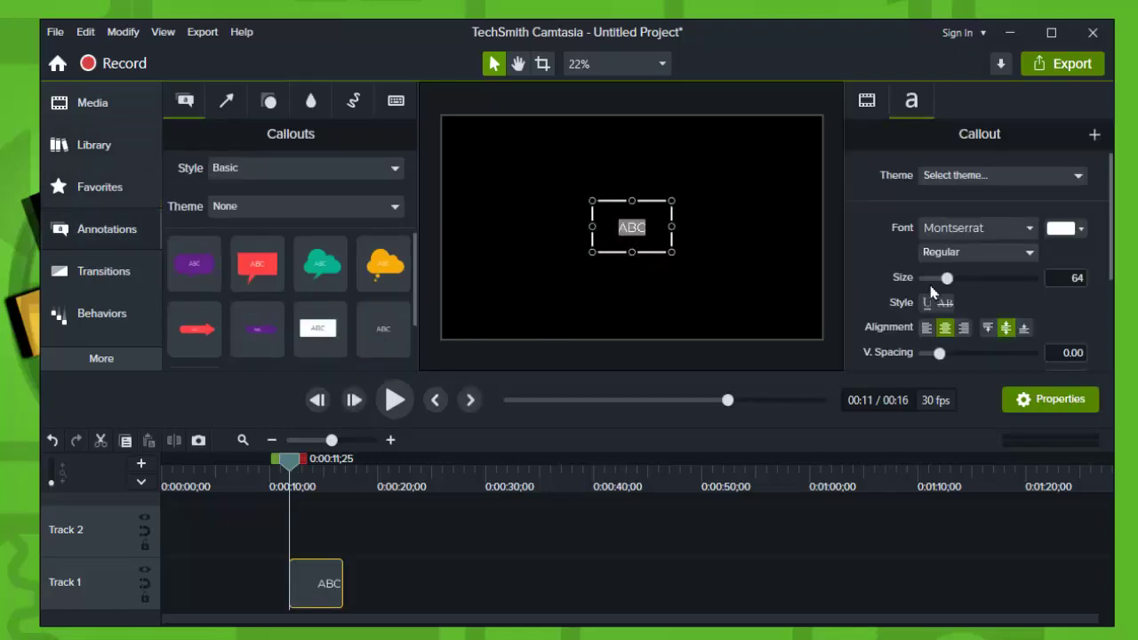
drag(947, 279, 1036, 279)
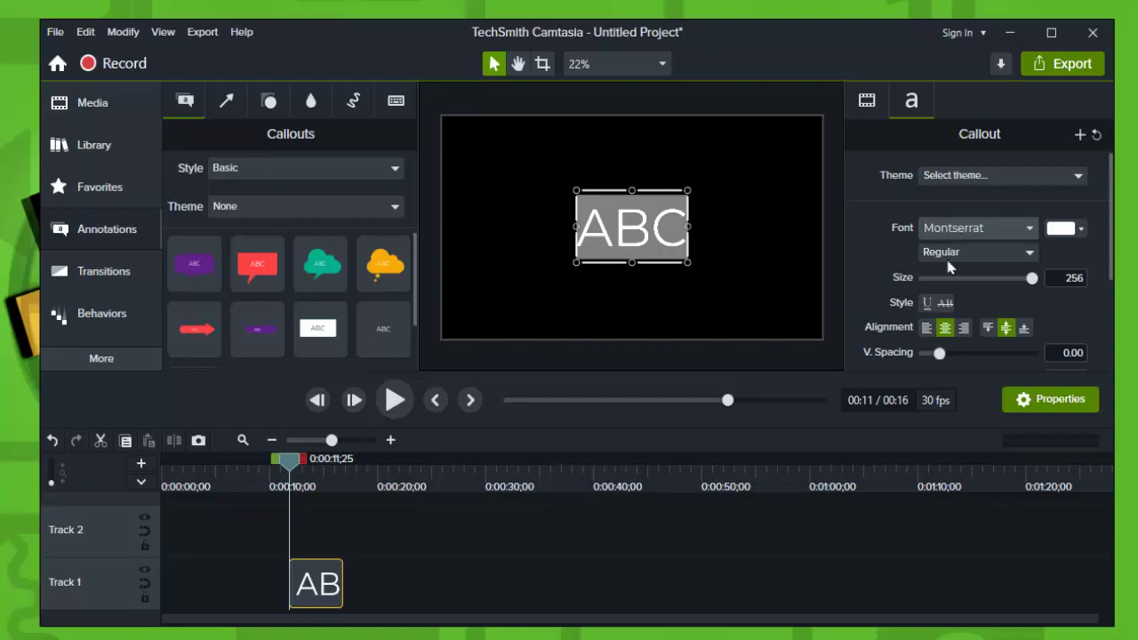
Set the callout text in the Beyond Wonderland font.
click(966, 237)
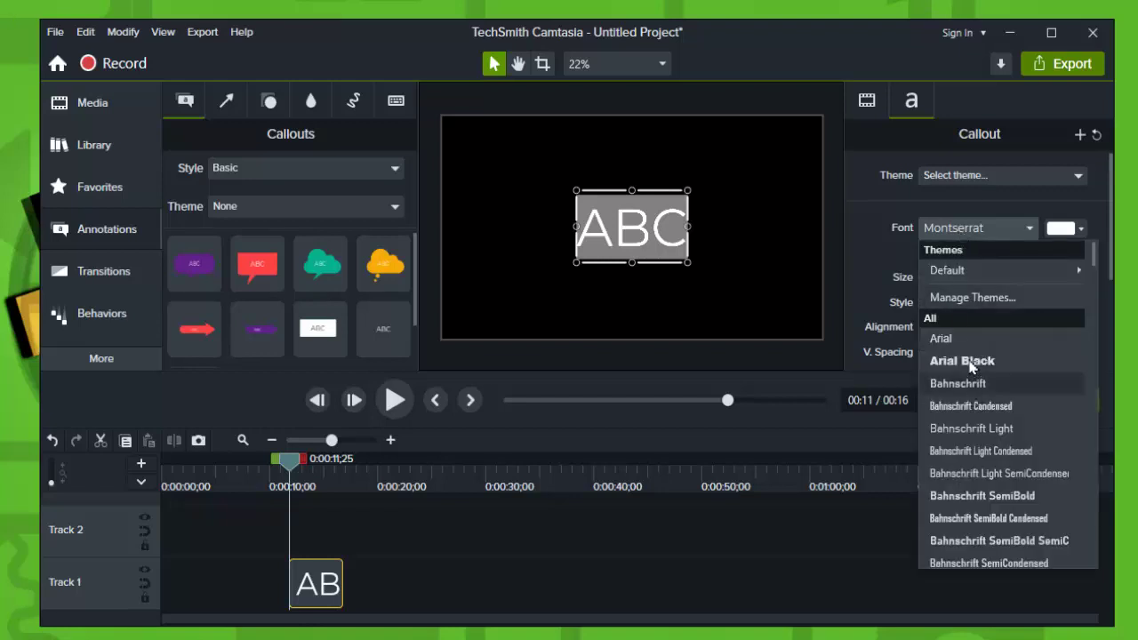
scroll(980, 320, down, 1)
scroll(980, 326, down, 5)
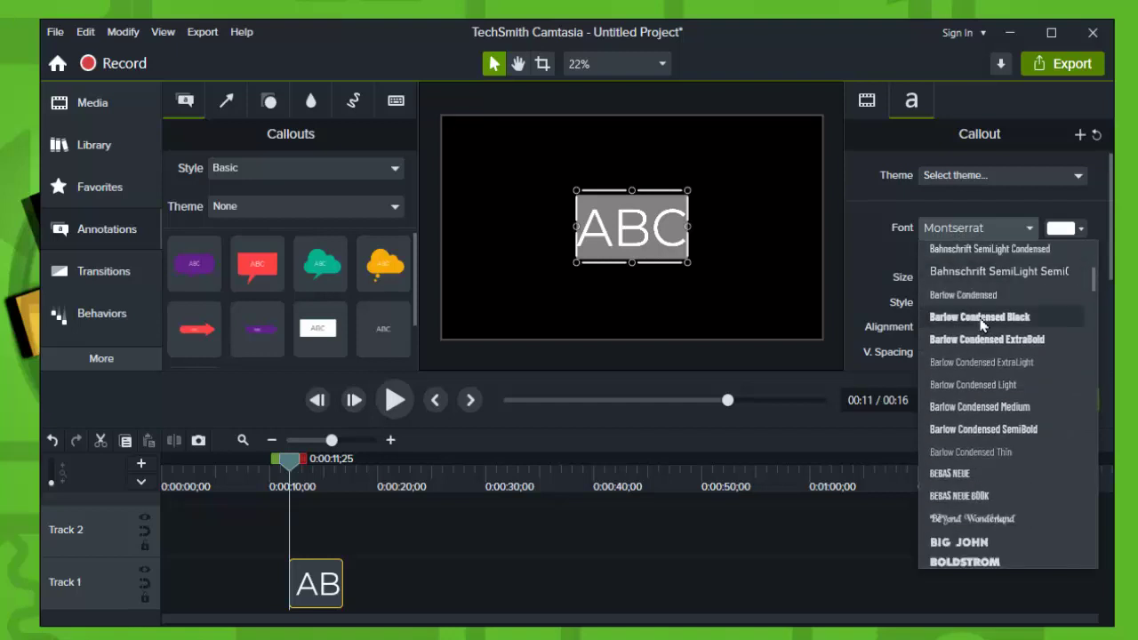
scroll(981, 324, up, 2)
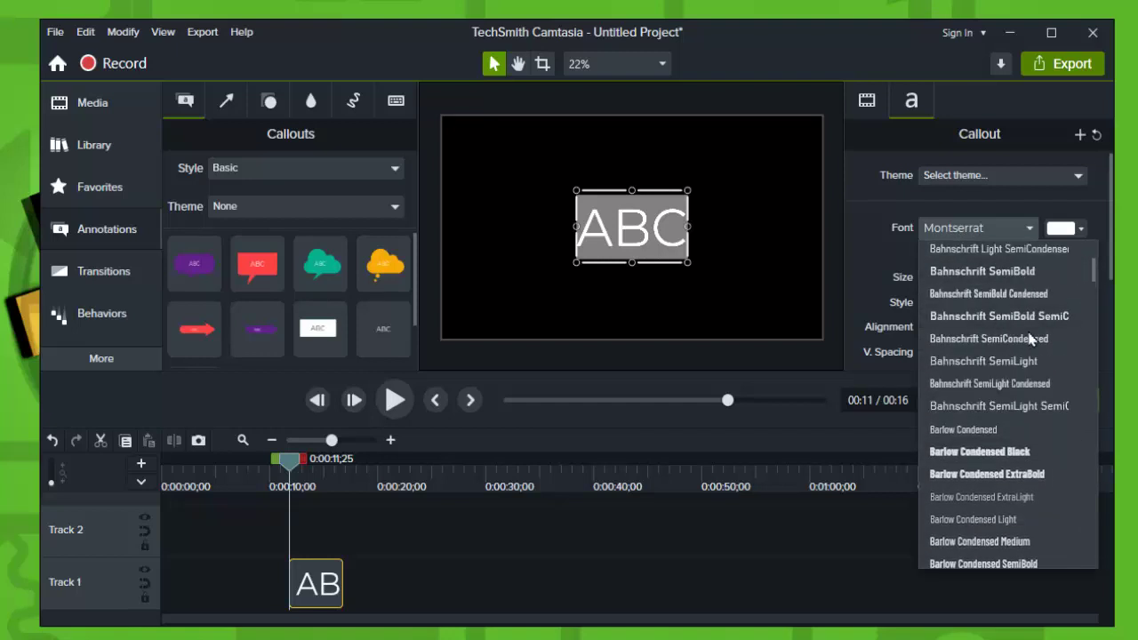
scroll(1030, 338, up, 2)
scroll(1029, 339, down, 2)
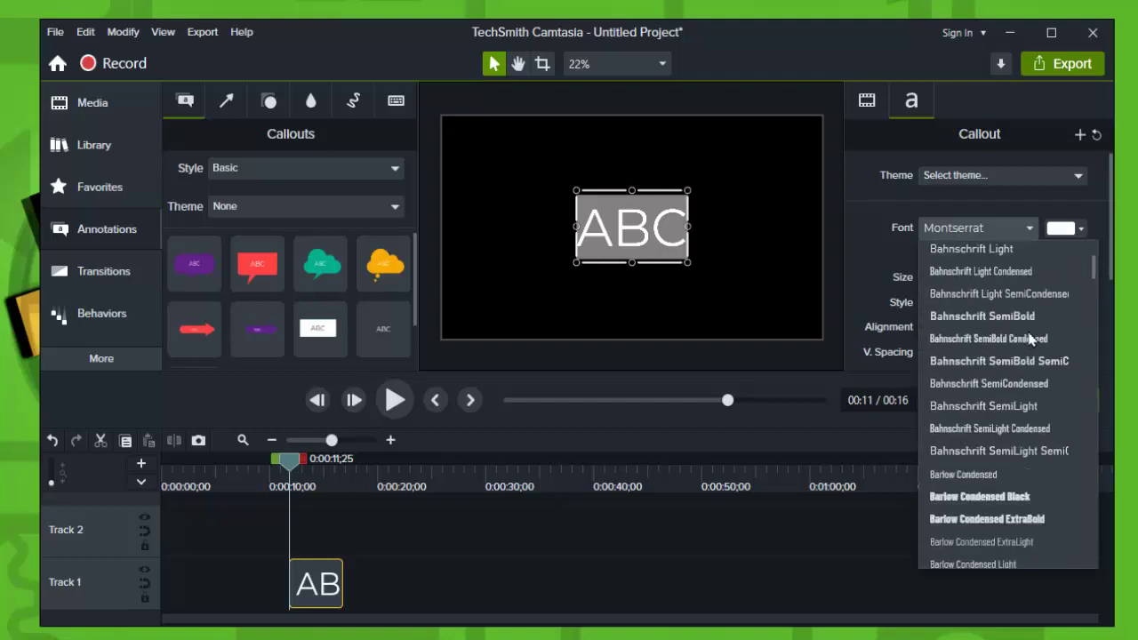
scroll(1030, 339, down, 2)
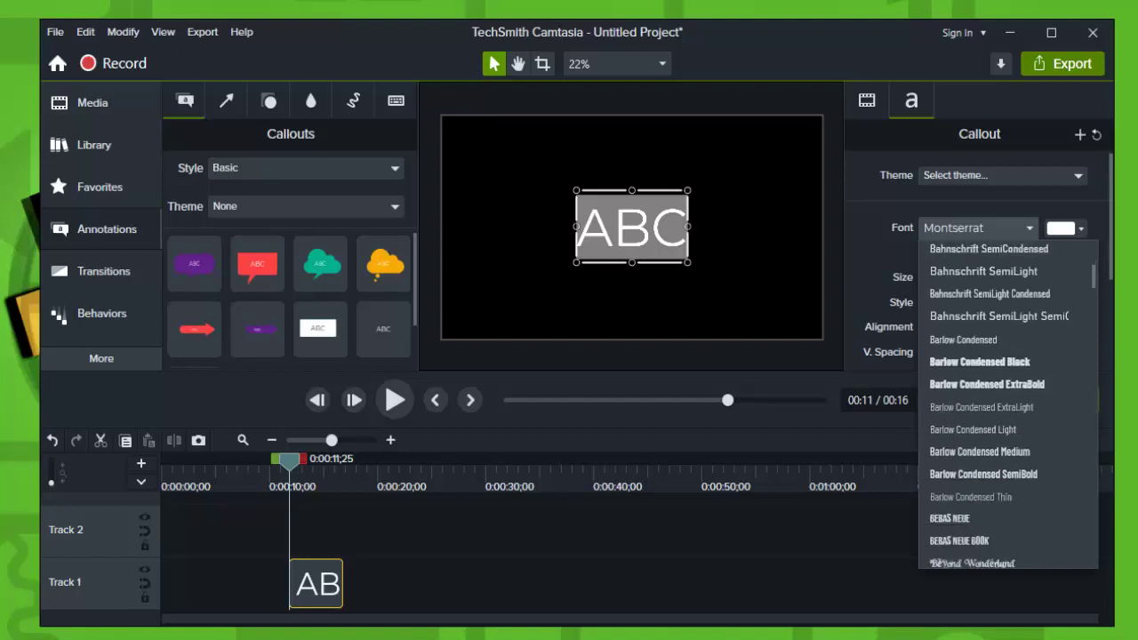
key(Escape)
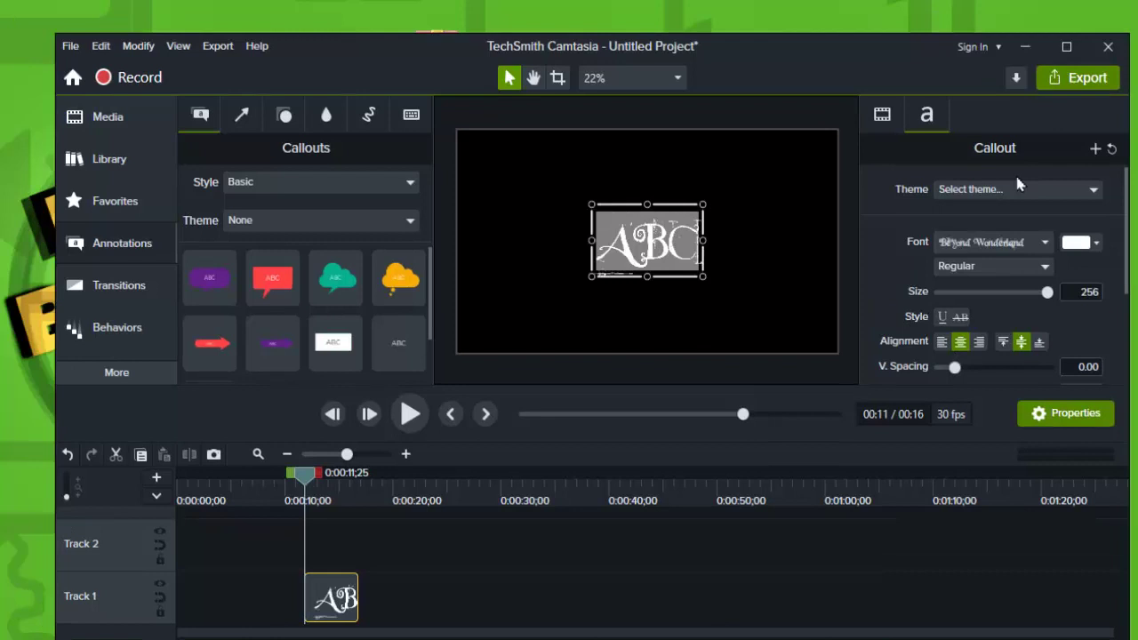
Widen the text box, maximize Camtasia, and change the callout text to 'how to browser'.
drag(711, 246, 791, 247)
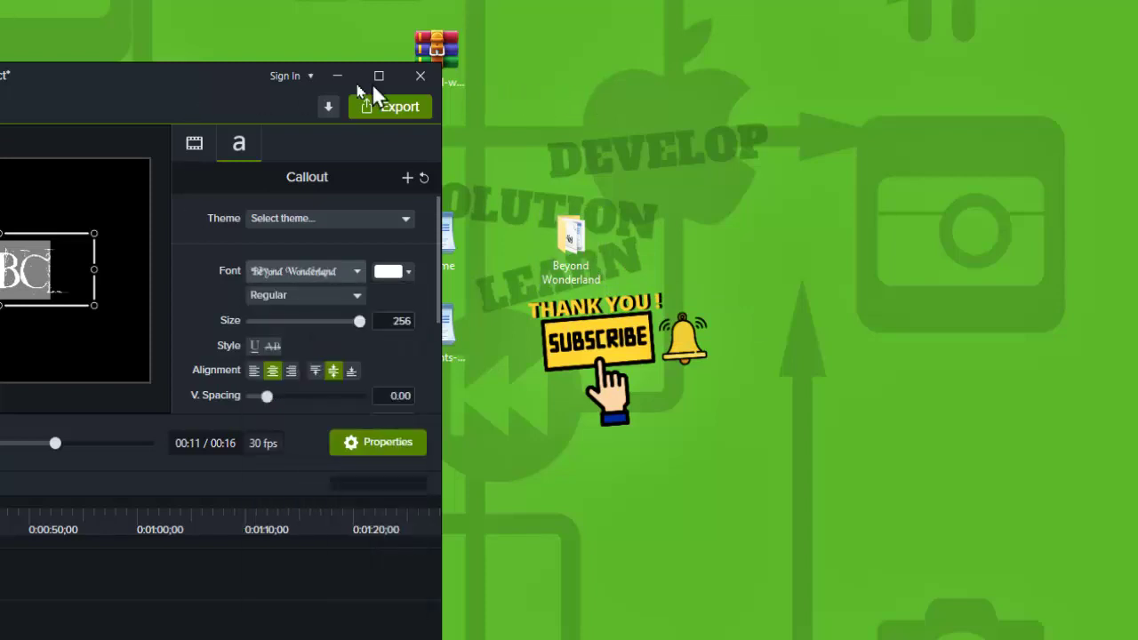
click(377, 80)
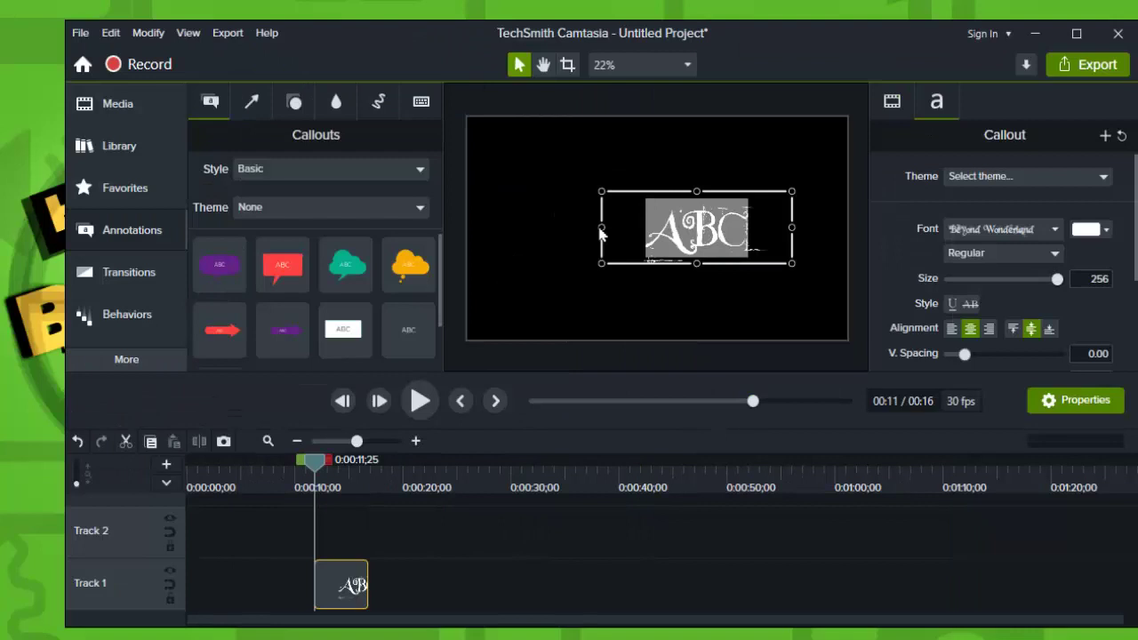
key(ctrl+6)
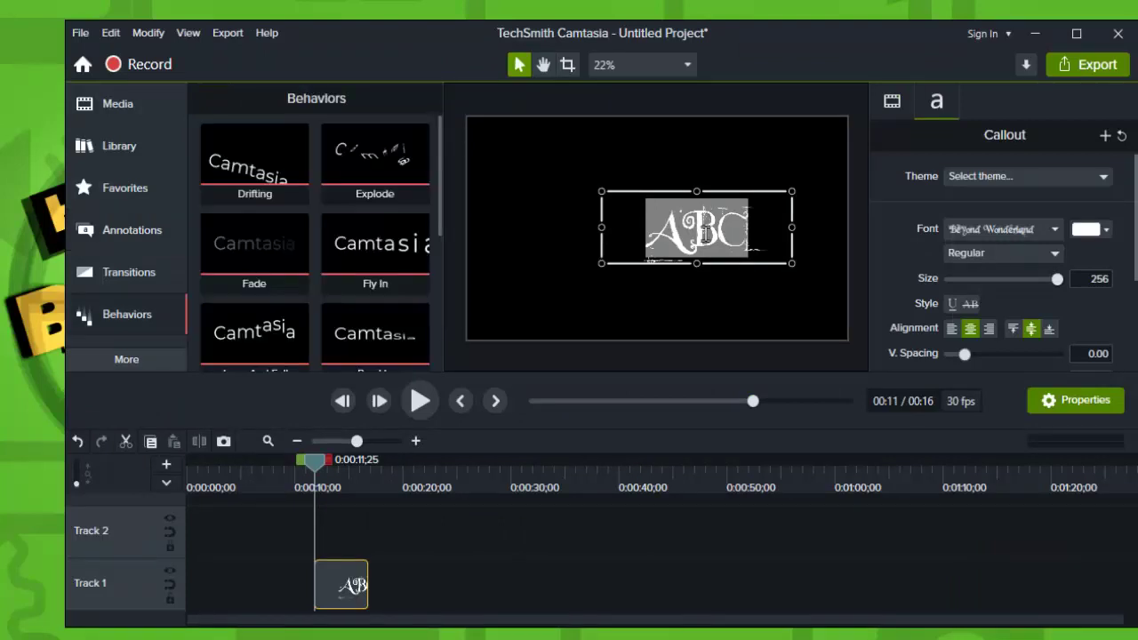
text(how to br)
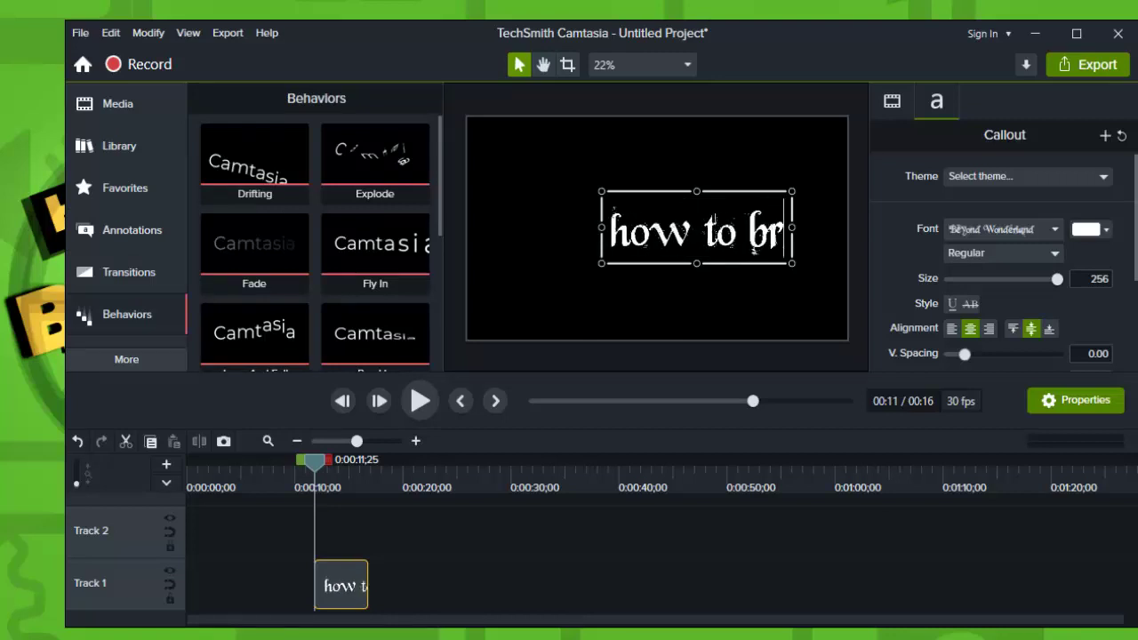
text(owser)
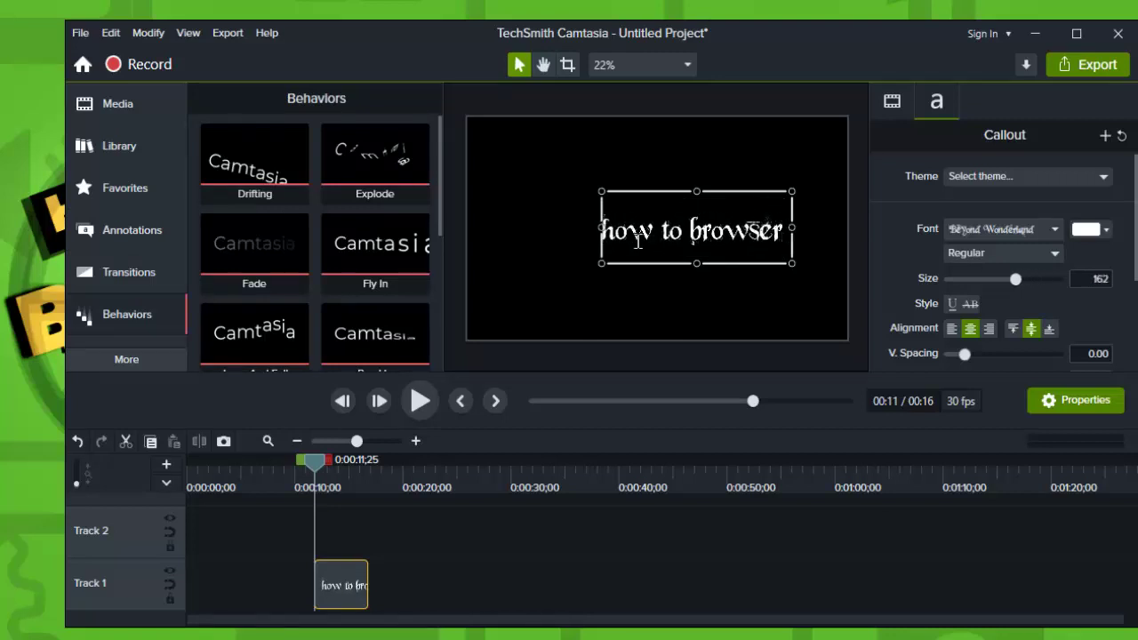
key(Escape)
Widen the callout box to the left and scale the text back to size 256.
click(606, 233)
drag(602, 228, 486, 235)
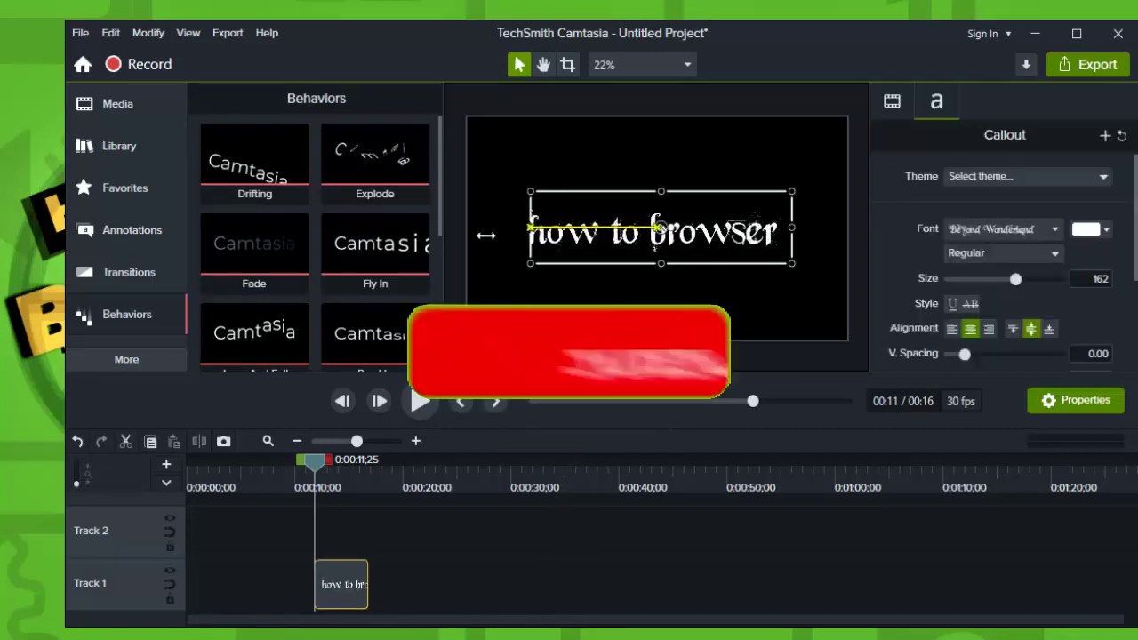
drag(794, 193, 755, 213)
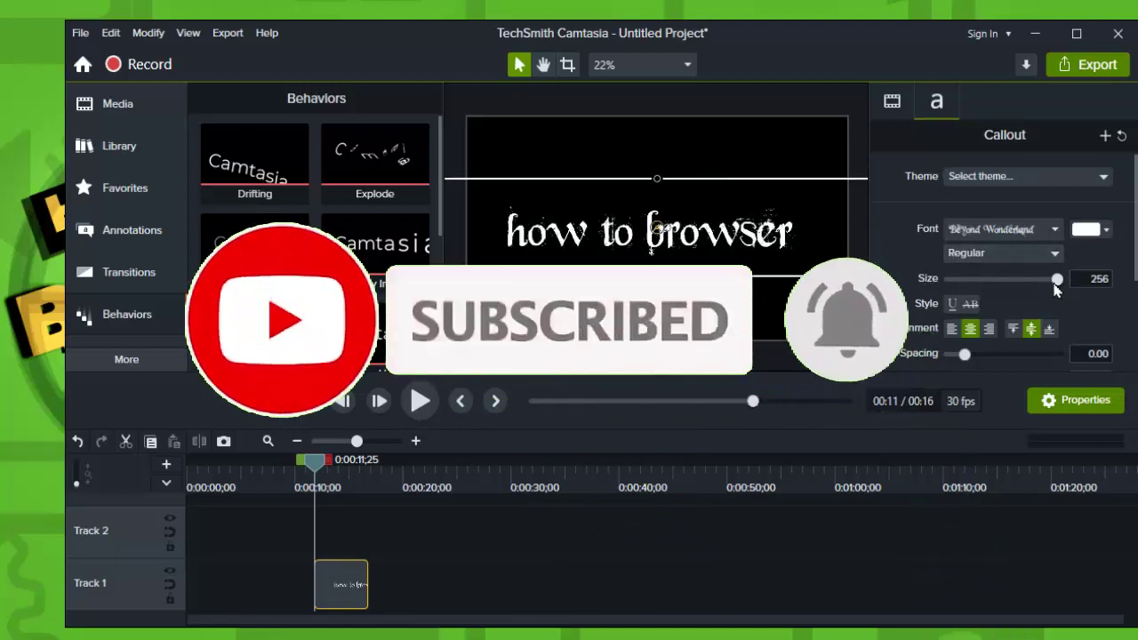
double_click(614, 242)
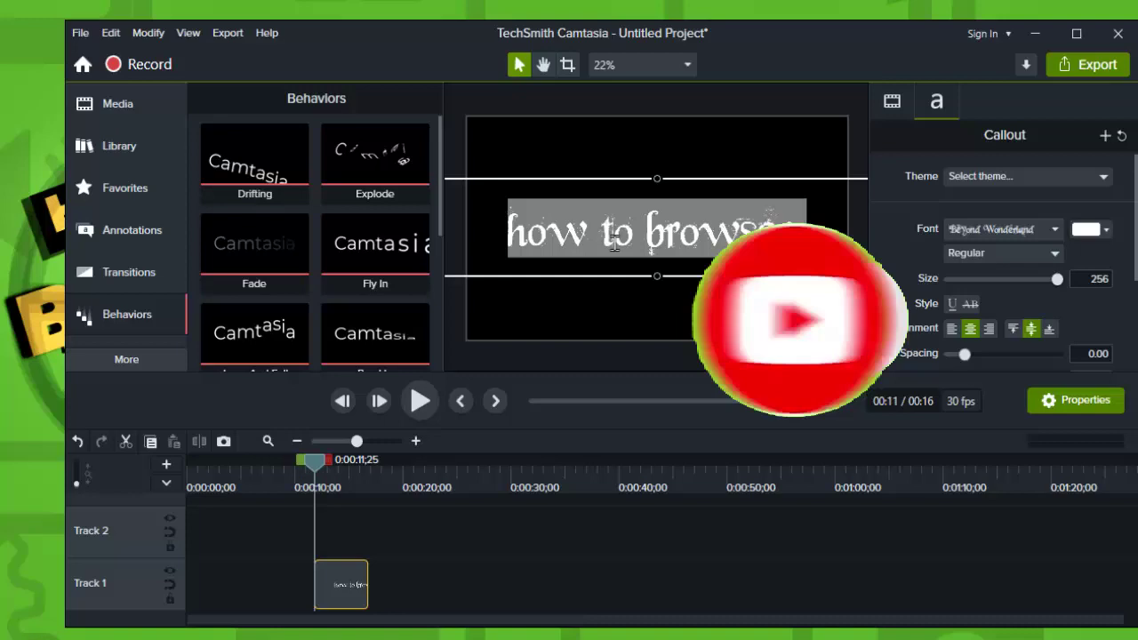